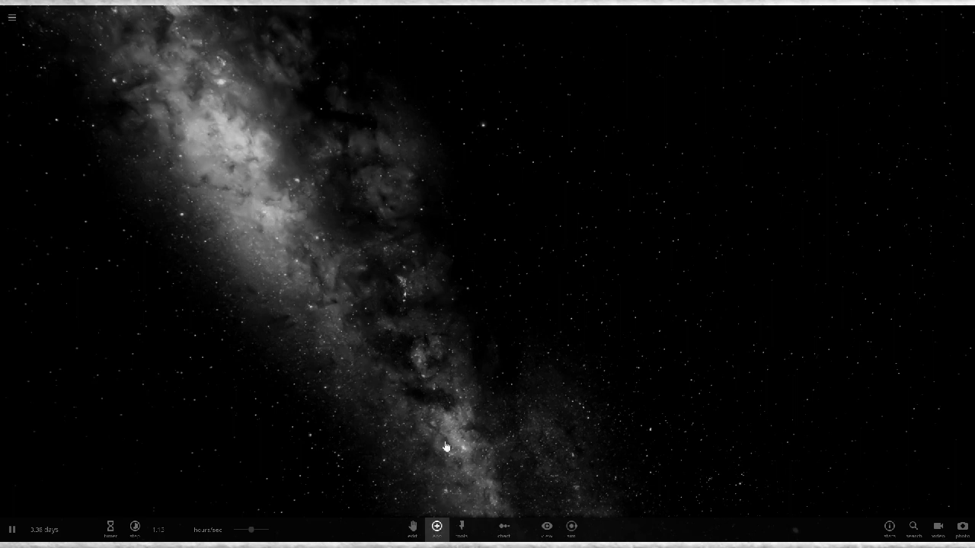
Place a Random Known Star in the empty space and close the object library.
left_click(442, 523)
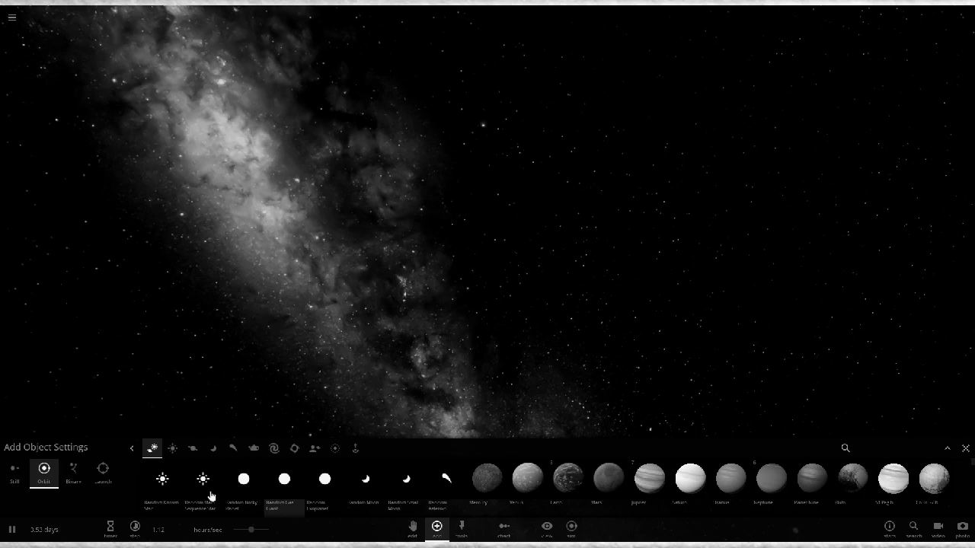
scroll(579, 483, "down", 2)
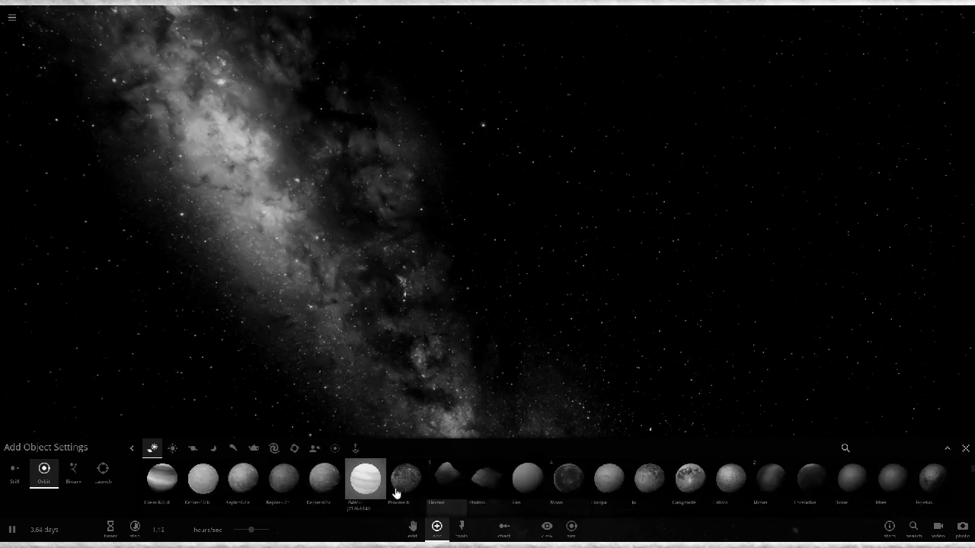
scroll(396, 494, "up", 2)
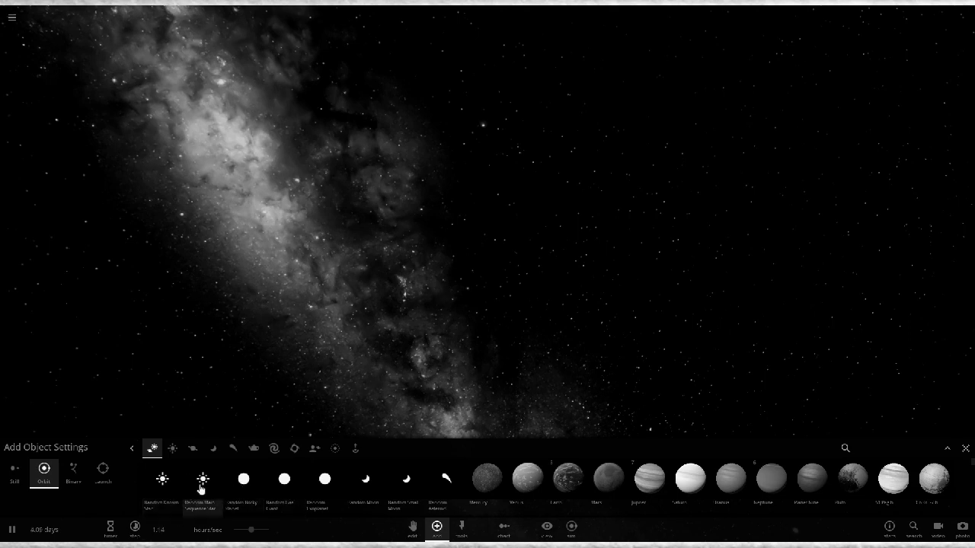
scroll(202, 489, "down", 2)
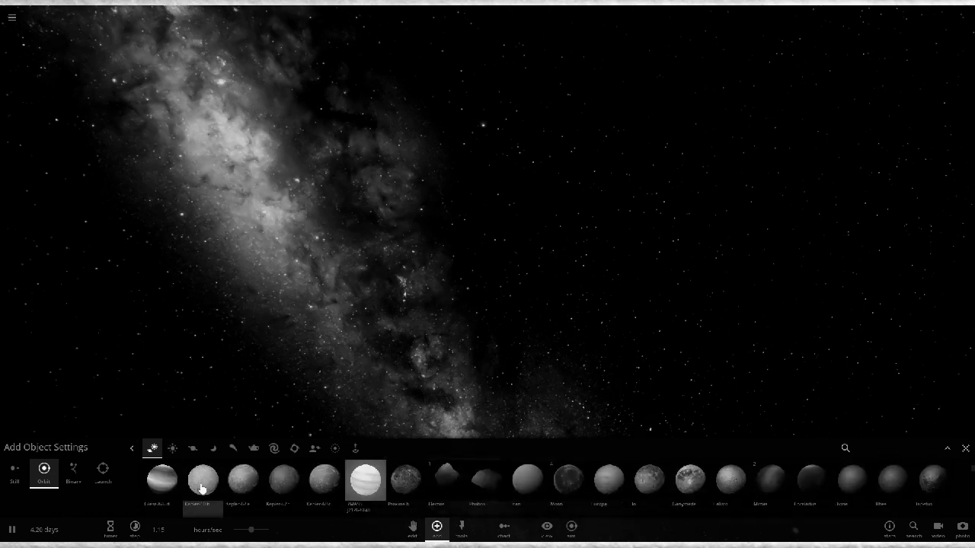
scroll(202, 489, "up", 2)
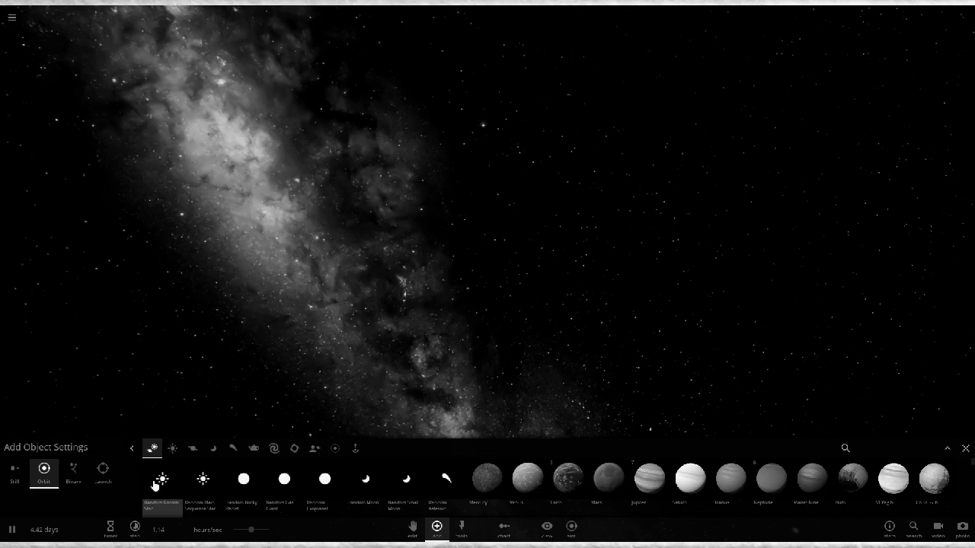
left_click(162, 487)
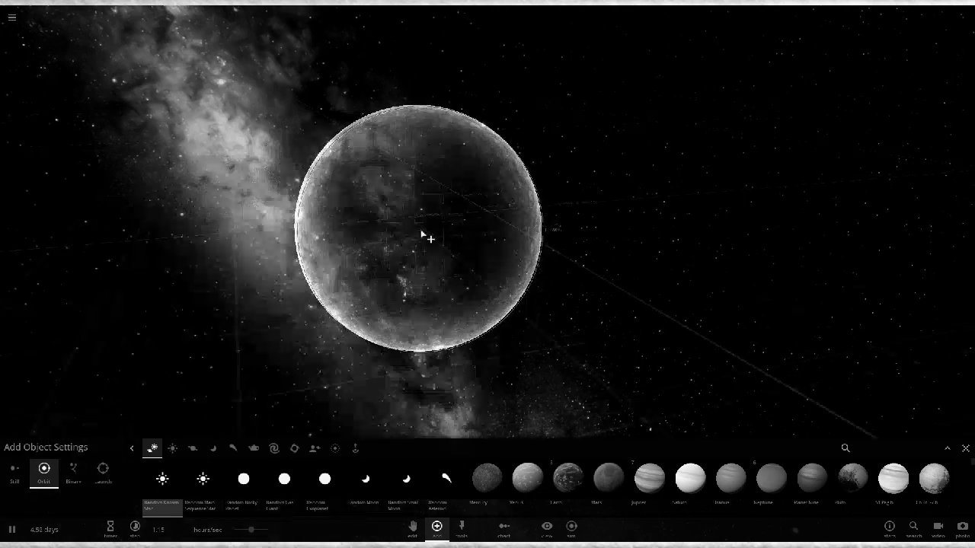
left_click(440, 214)
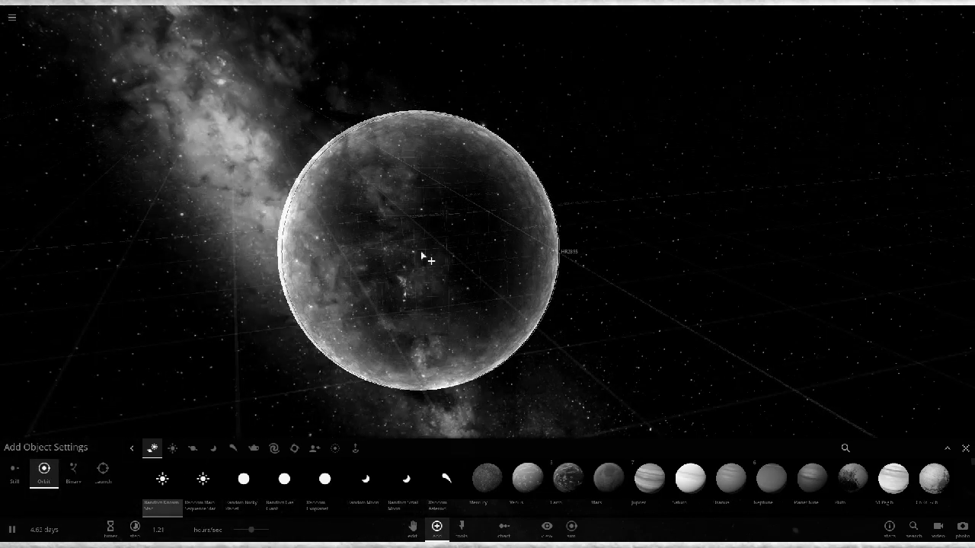
scroll(421, 255, "down", 5)
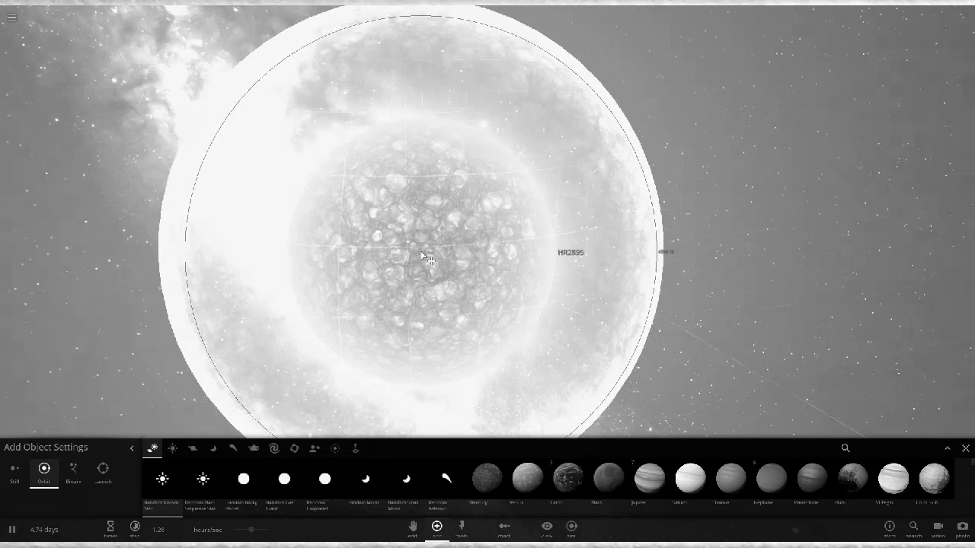
scroll(625, 241, "down", 4)
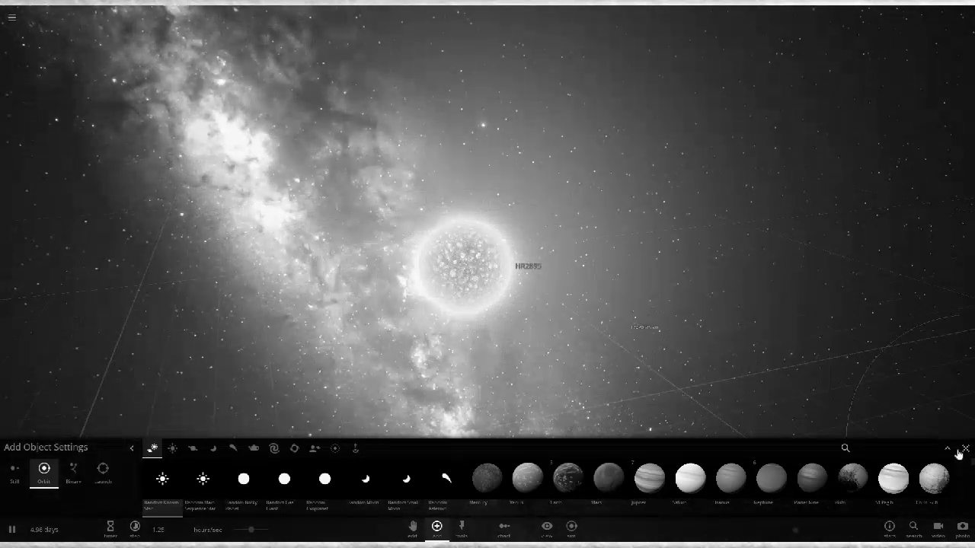
left_click(965, 448)
Select the placed star and centre the view on it.
scroll(541, 329, "down", 5)
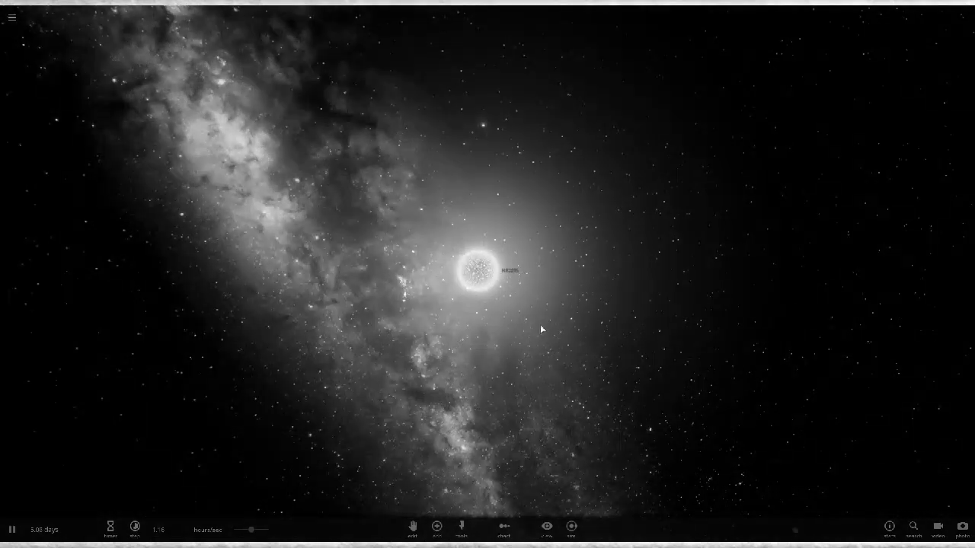
left_click_drag(550, 182, 539, 246)
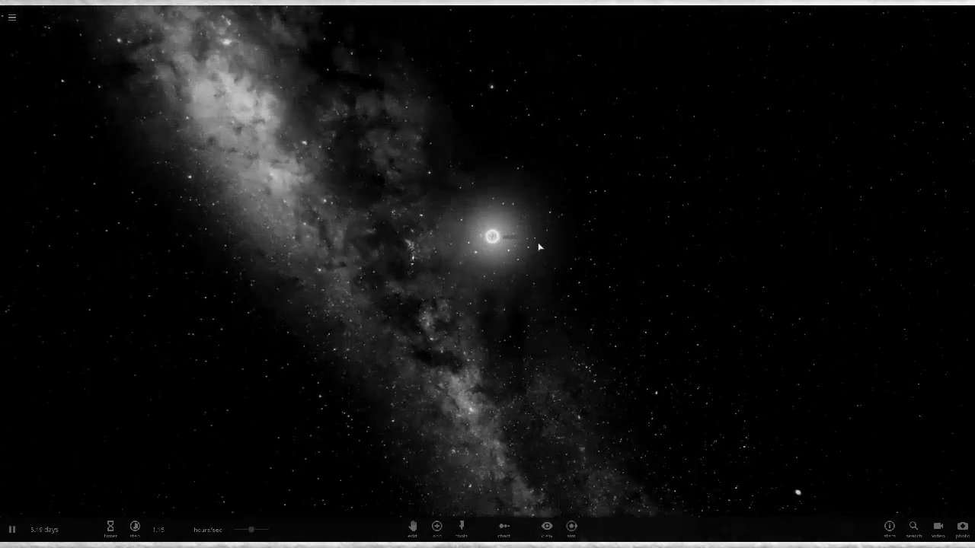
double_click(492, 228)
left_click_drag(543, 316, 543, 280)
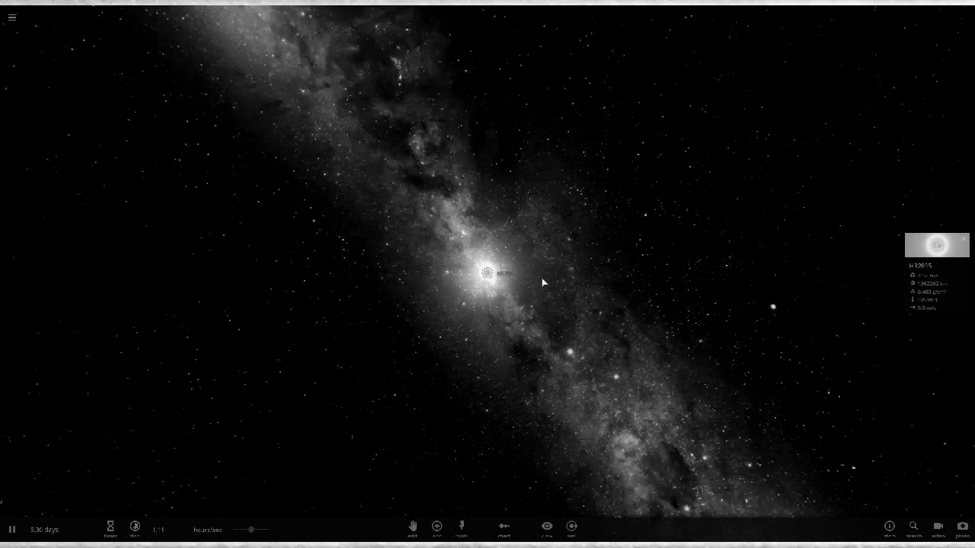
Turn on the habitable zone display and leave the grid display off.
left_click(546, 531)
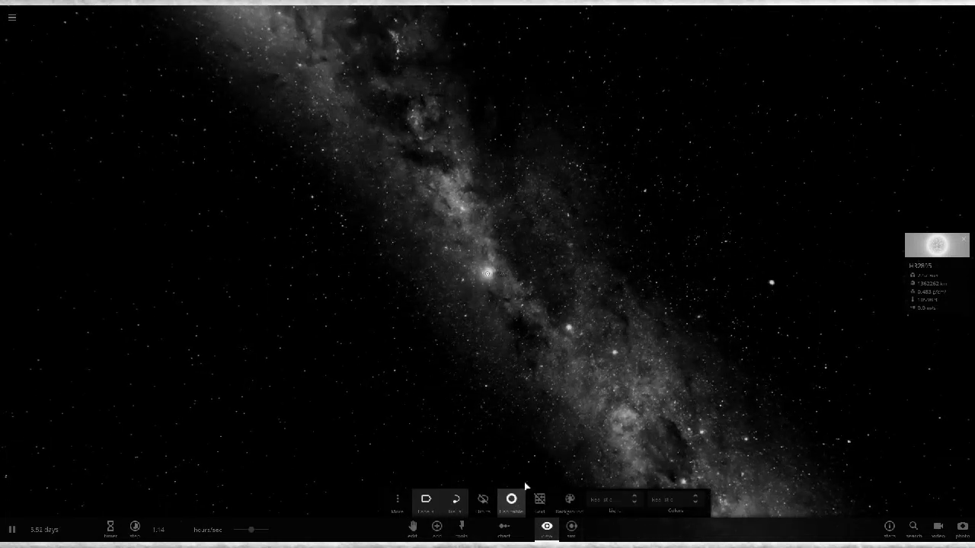
left_click_drag(563, 290, 561, 324)
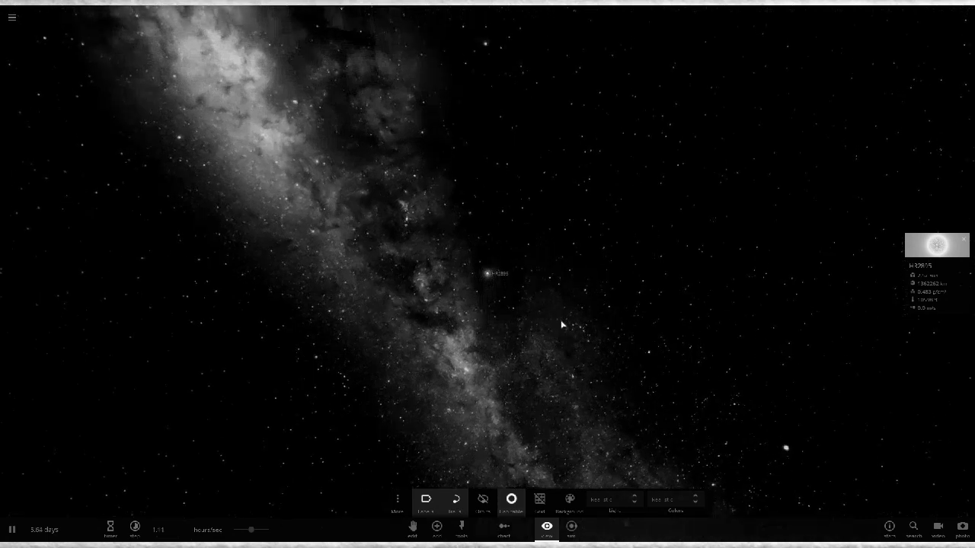
scroll(561, 324, "up", 5)
scroll(560, 323, "down", 2)
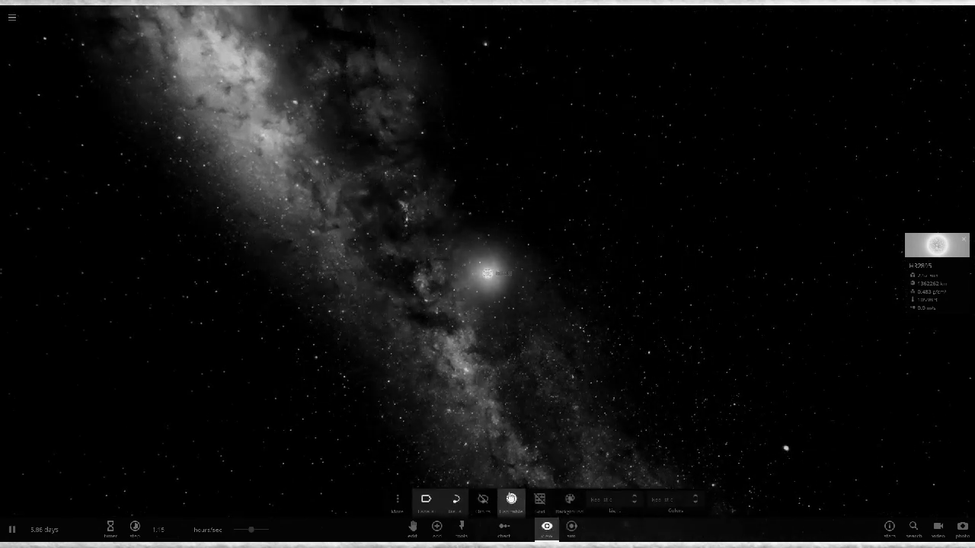
left_click(513, 501)
right_click_drag(542, 415, 544, 390)
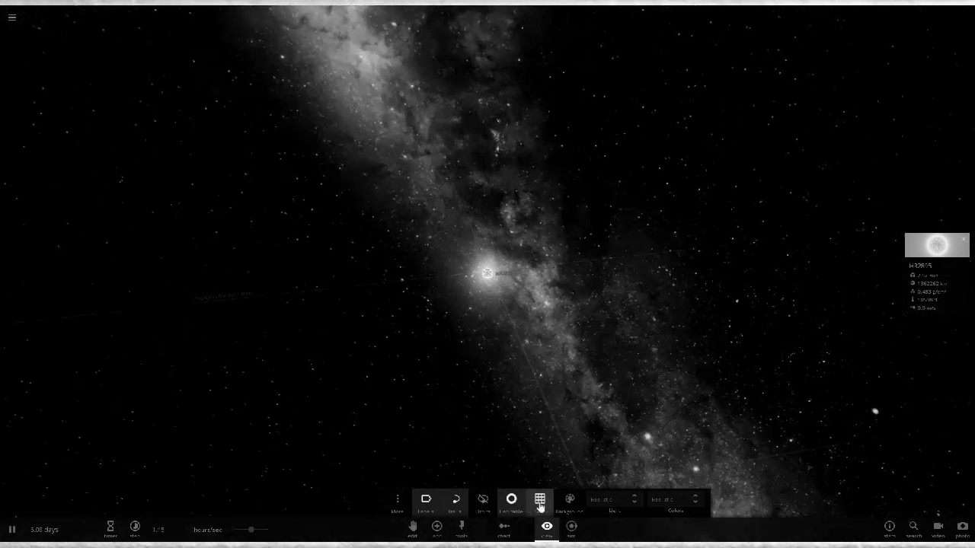
left_click(539, 499)
Look at the star more closely and delete it.
scroll(536, 269, "up", 5)
scroll(537, 269, "down", 4)
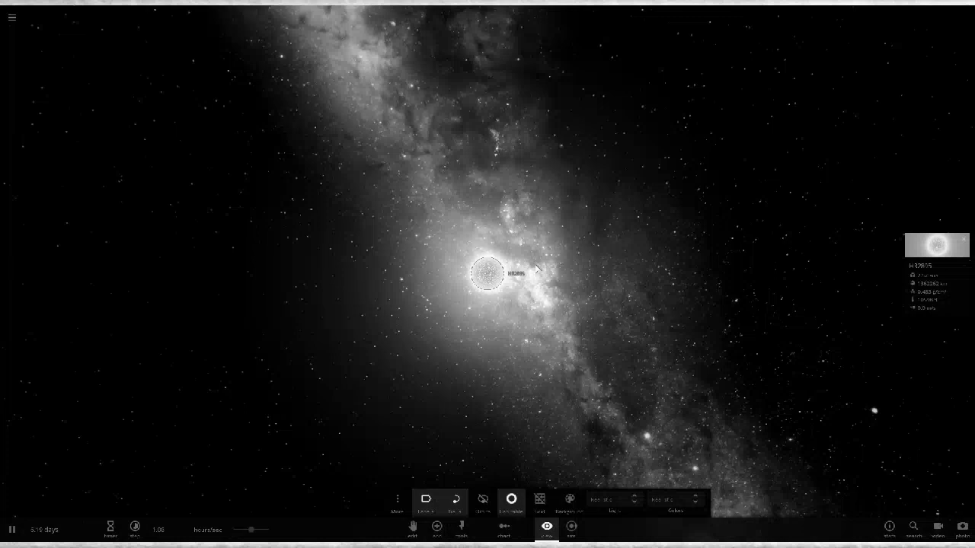
scroll(537, 268, "up", 5)
scroll(537, 269, "down", 4)
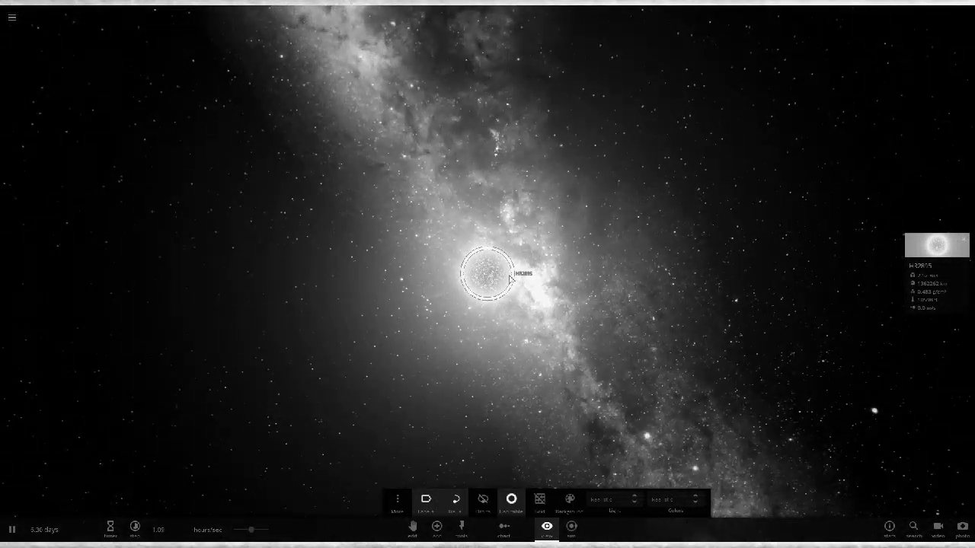
key("Delete")
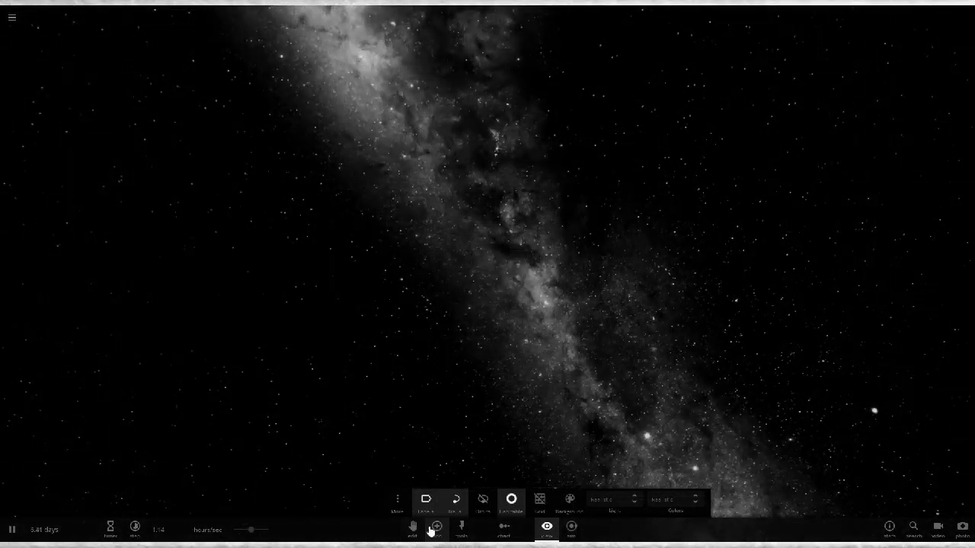
Add a new Random Known Star in the middle of the empty space and focus the view on it.
left_click(437, 526)
left_click(163, 479)
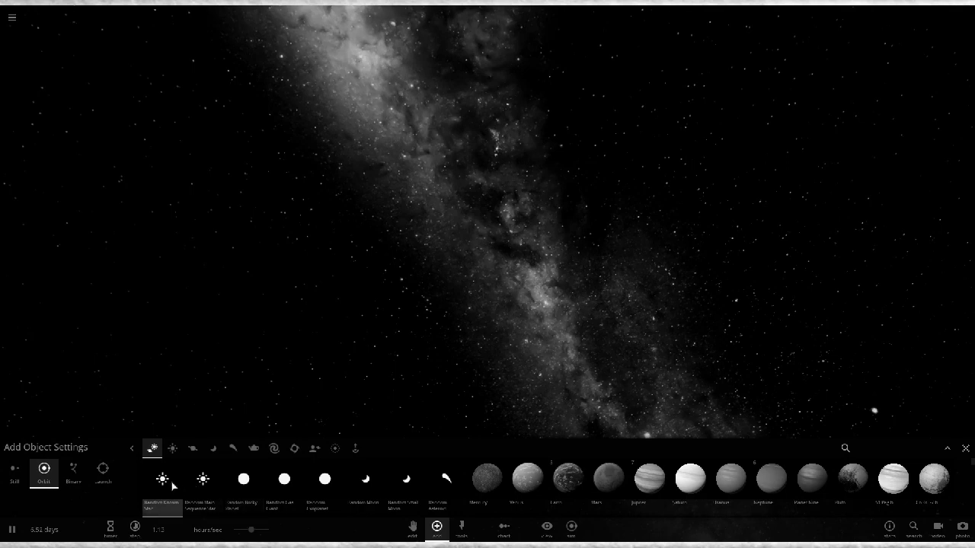
scroll(501, 262, "up", 4)
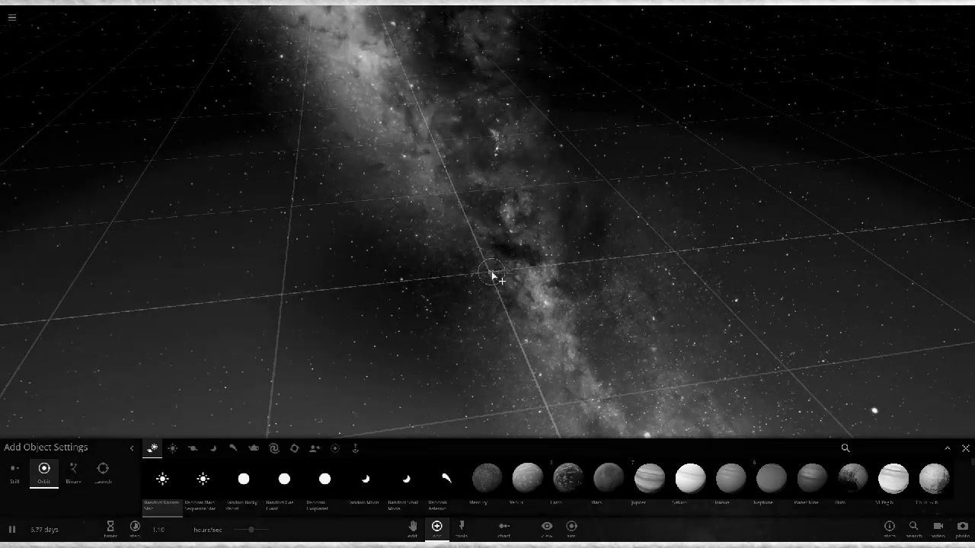
left_click(493, 276)
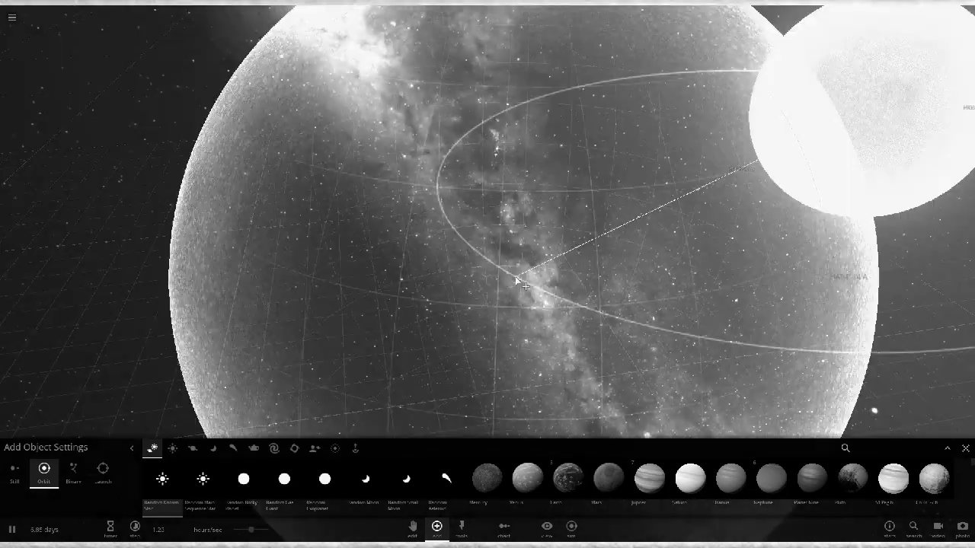
scroll(514, 276, "down", 5)
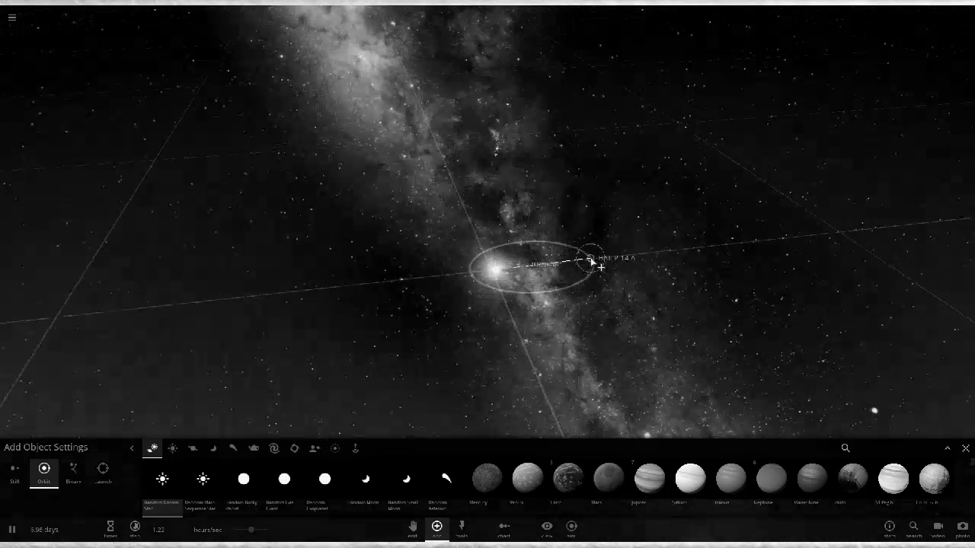
left_click(966, 448)
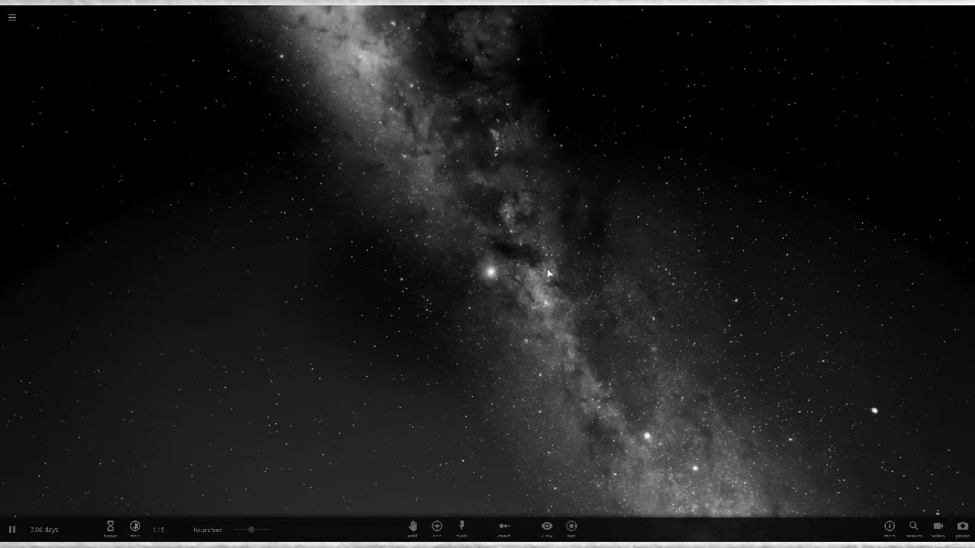
right_click_drag(547, 273, 536, 304)
double_click(551, 84)
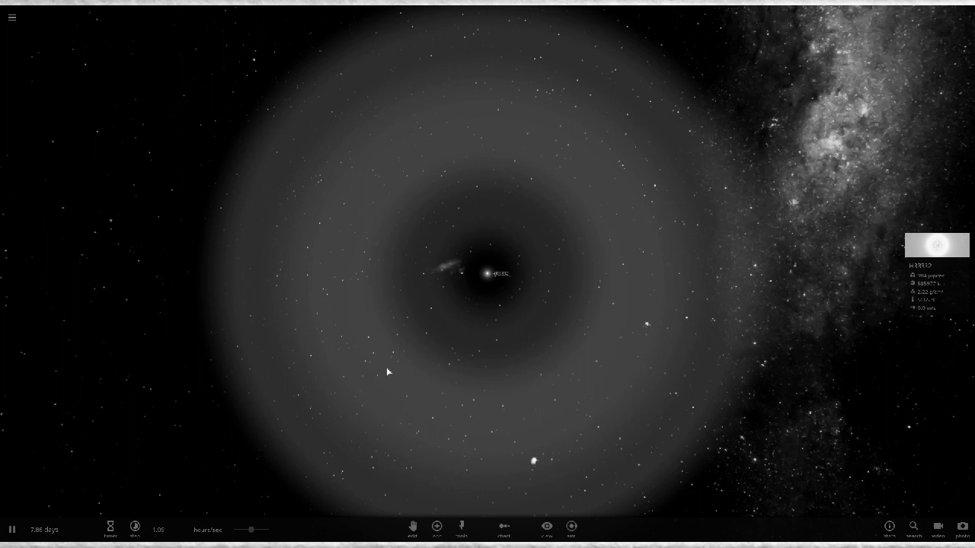
Add a Random Rocky Planet in orbit around the star, inside its habitable zone.
left_click(435, 525)
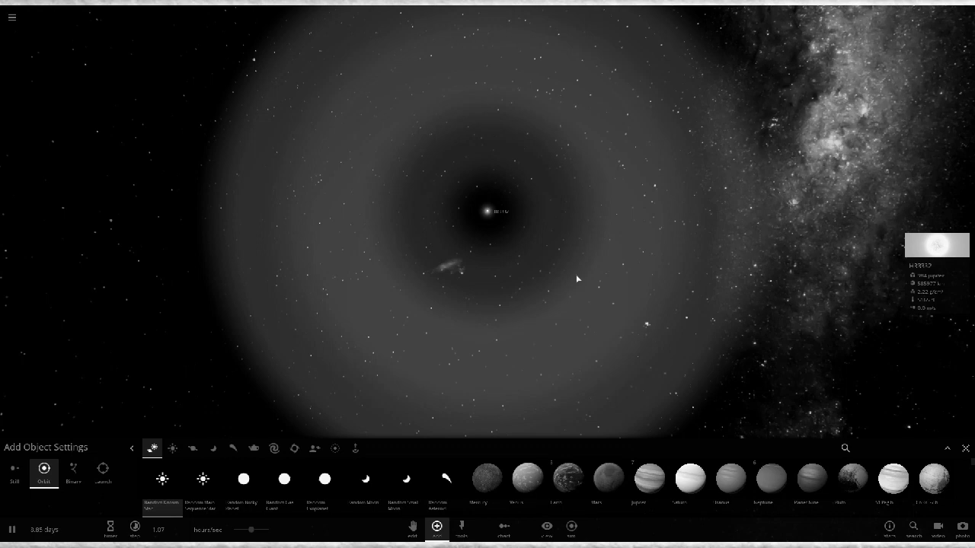
left_click(244, 480)
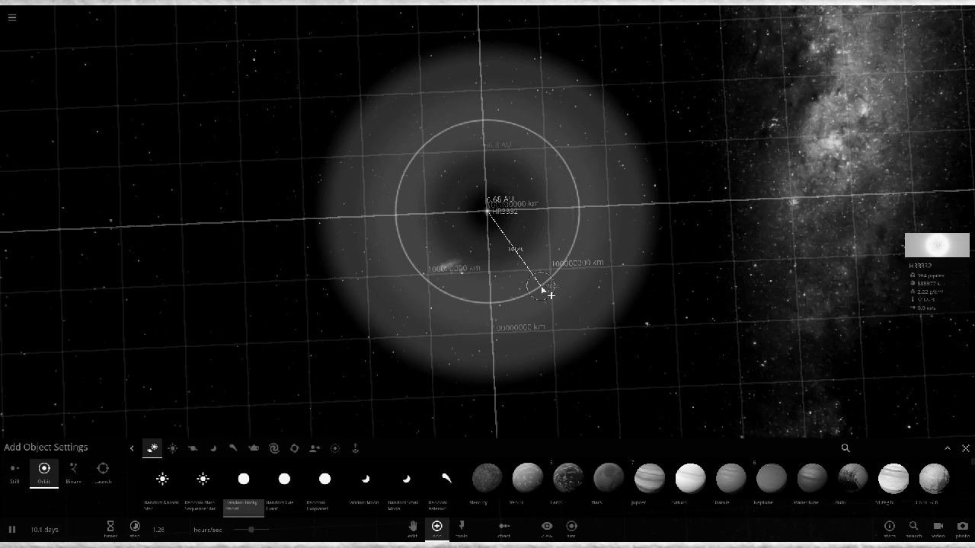
scroll(543, 289, "up", 5)
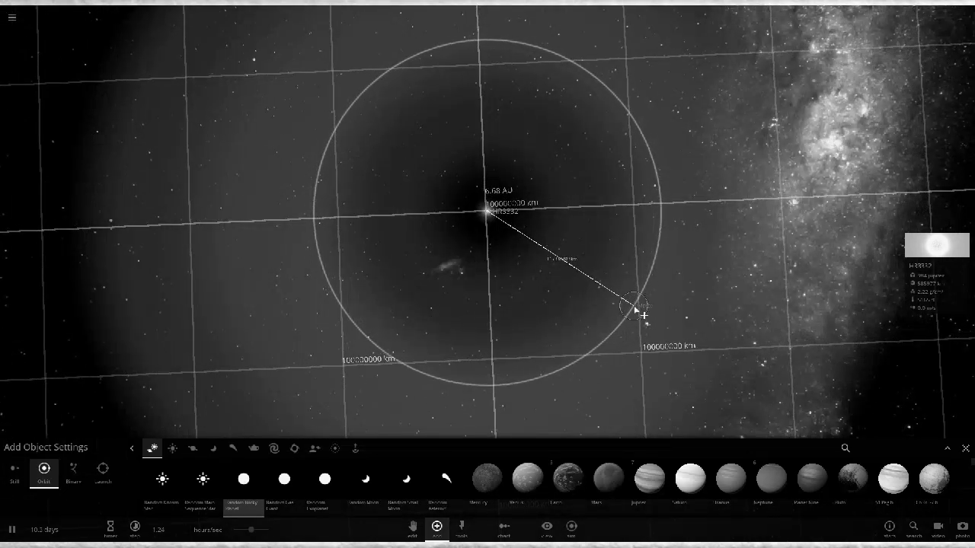
left_click(634, 307)
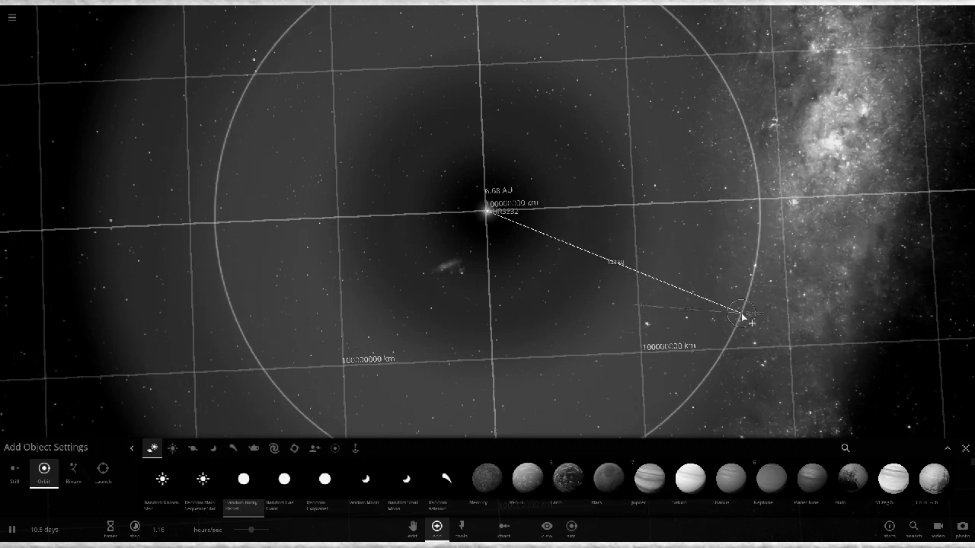
Select the new rocky planet, examine its surface close up from several sides, and open its full properties.
left_click(419, 527)
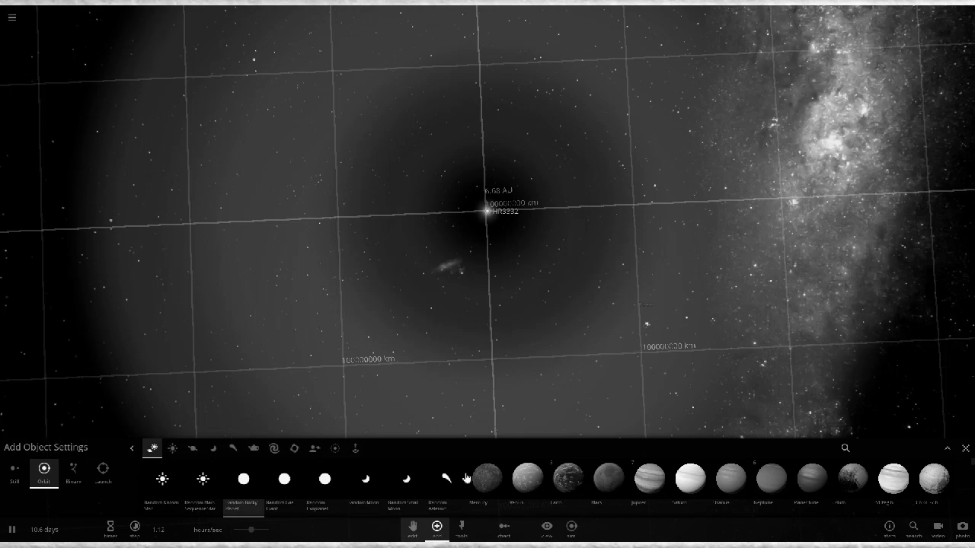
left_click(640, 307)
scroll(546, 271, "up", 5)
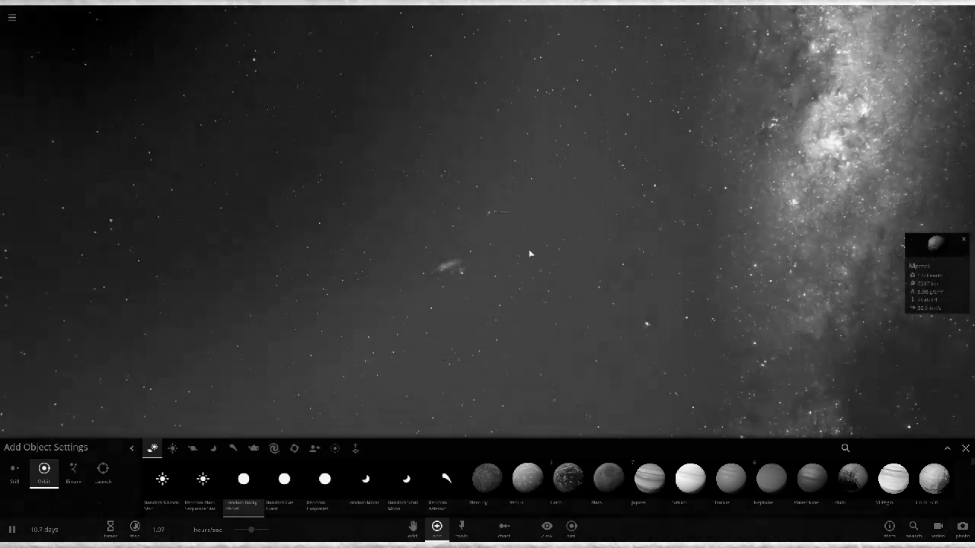
scroll(513, 237, "up", 5)
scroll(487, 231, "down", 2)
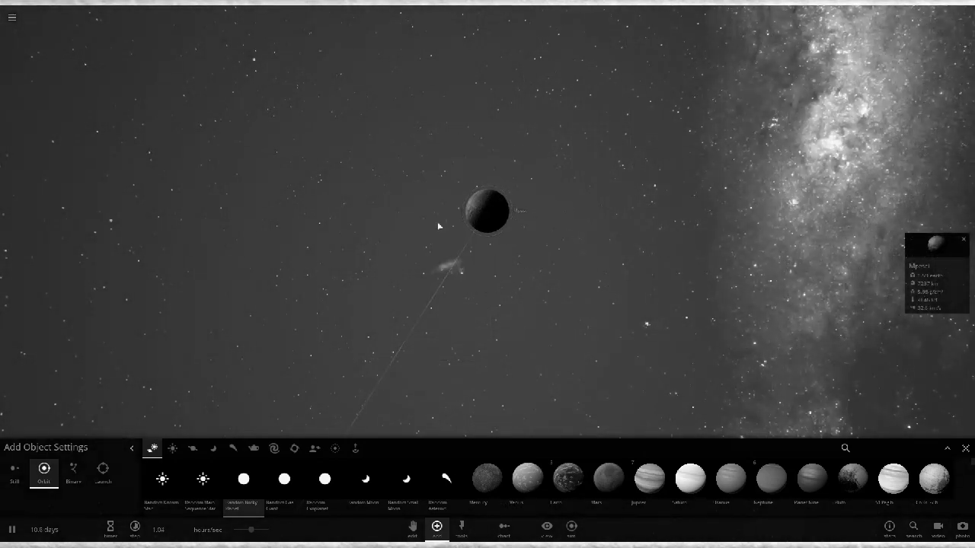
right_click_drag(437, 222, 506, 177)
scroll(515, 249, "up", 6)
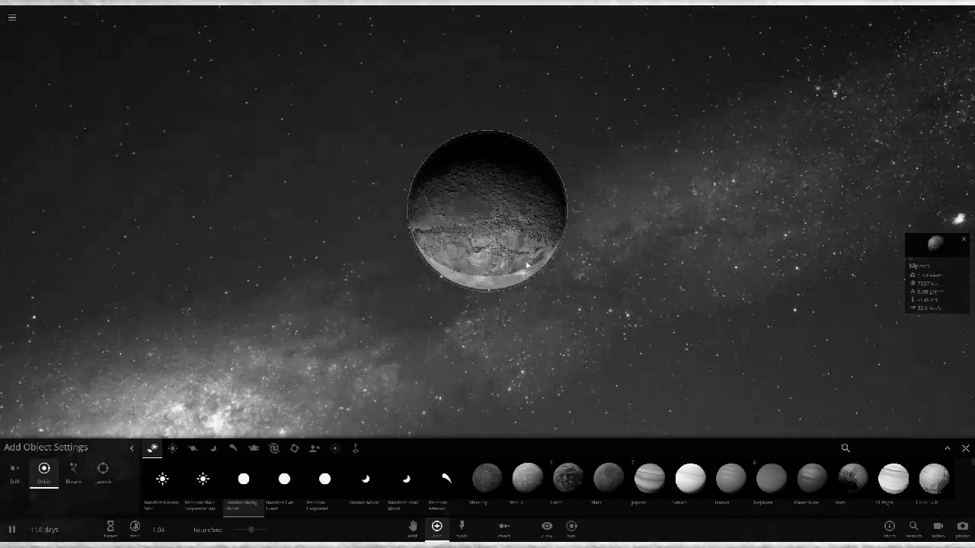
right_click_drag(516, 248, 553, 205)
scroll(552, 204, "down", 2)
scroll(552, 202, "down", 5)
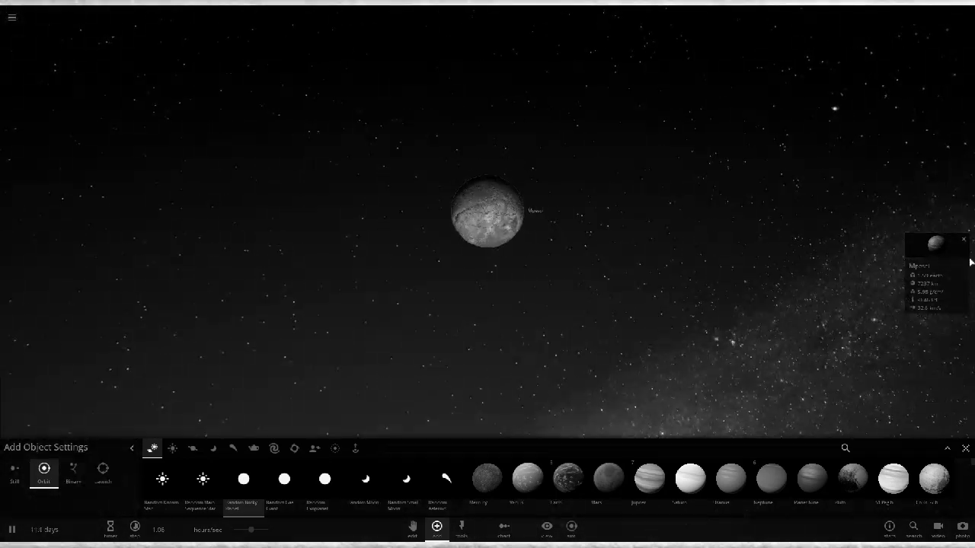
left_click(928, 252)
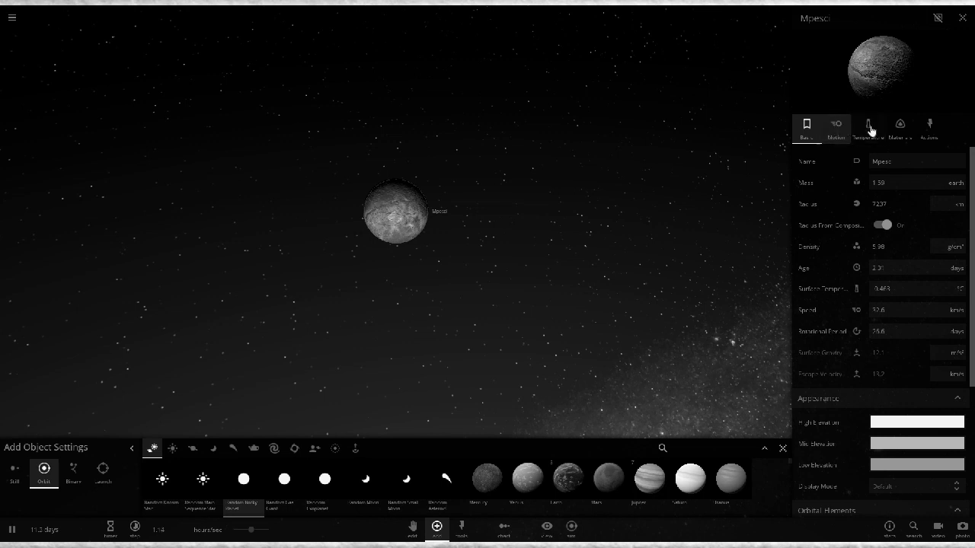
Show the rocky planet's magnetosphere and set its magnetosphere value to 999.
left_click(899, 126)
scroll(909, 379, "down", 5)
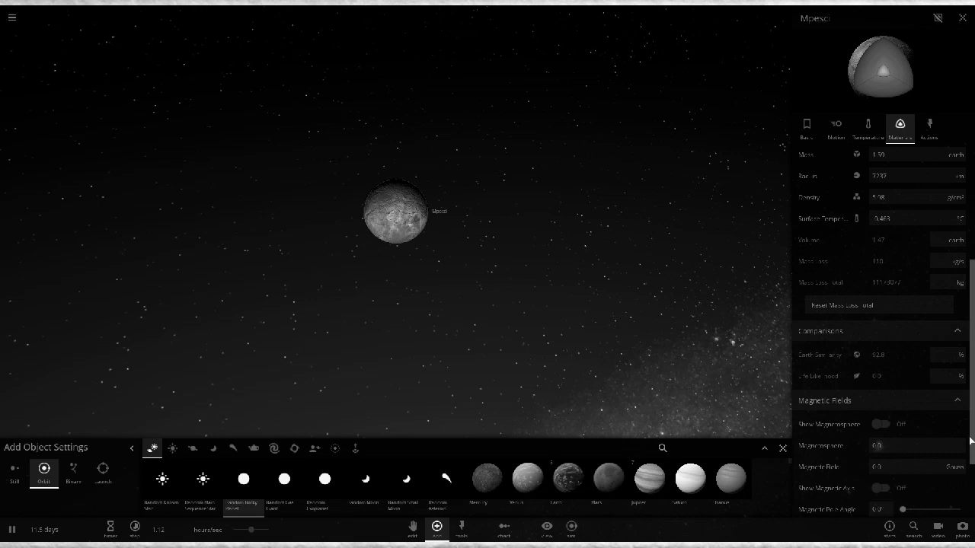
left_click(882, 424)
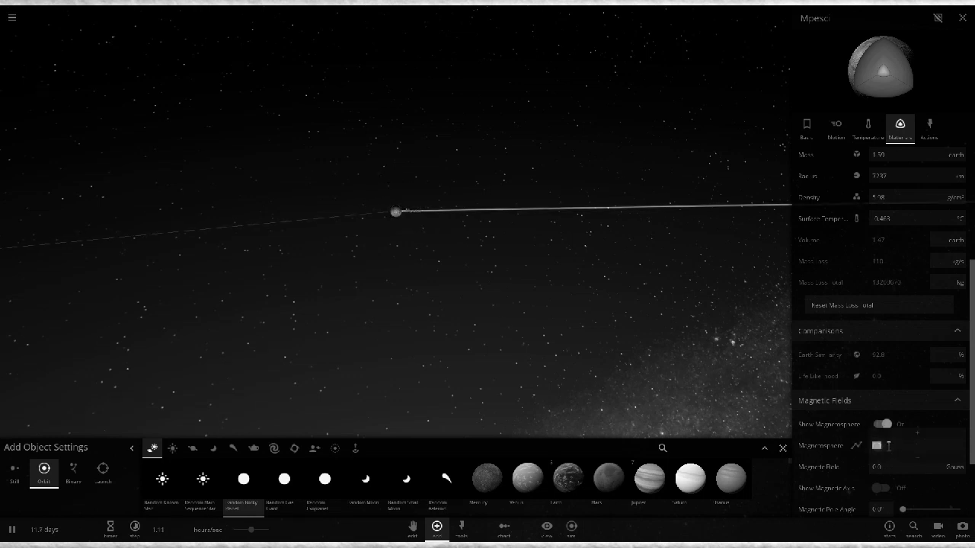
left_click(889, 445)
type("999")
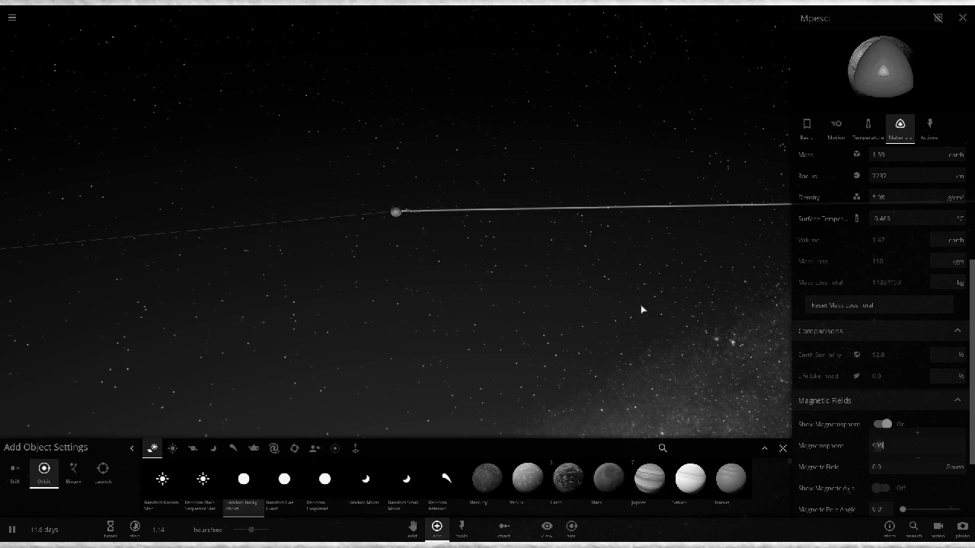
left_click(520, 279)
Examine how far the planet's magnetosphere reaches around the star at different scales, and reopen the planet's full properties.
scroll(439, 239, "down", 10)
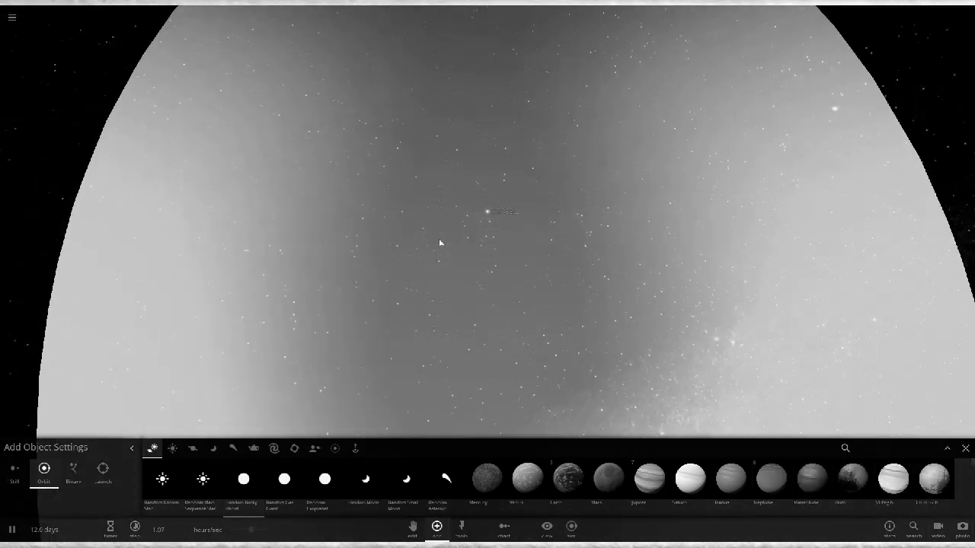
left_click_drag(441, 238, 669, 353)
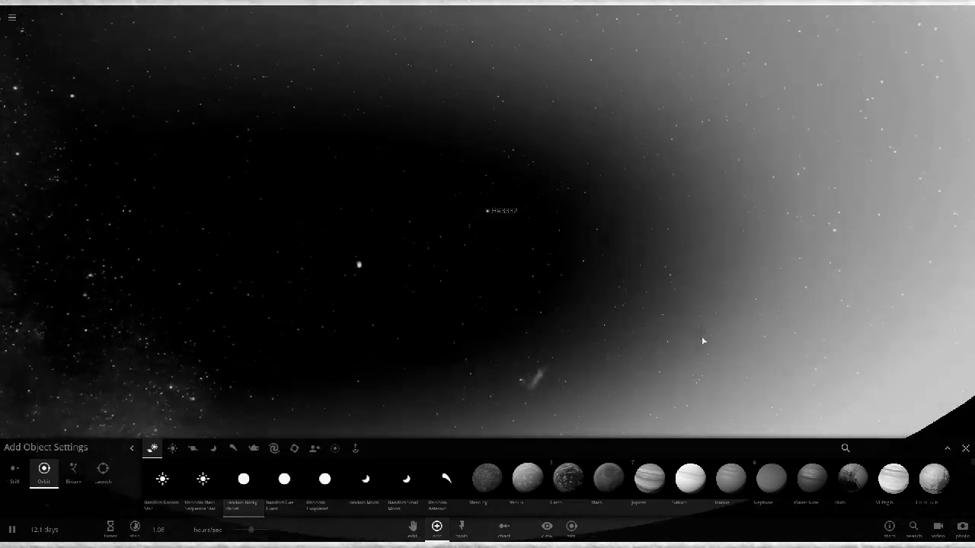
scroll(503, 233, "up", 6)
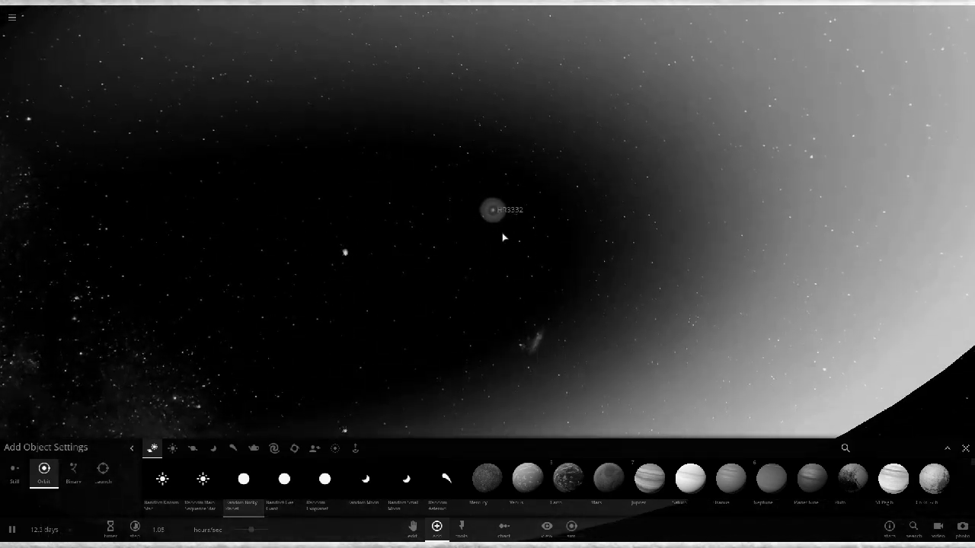
left_click(490, 212)
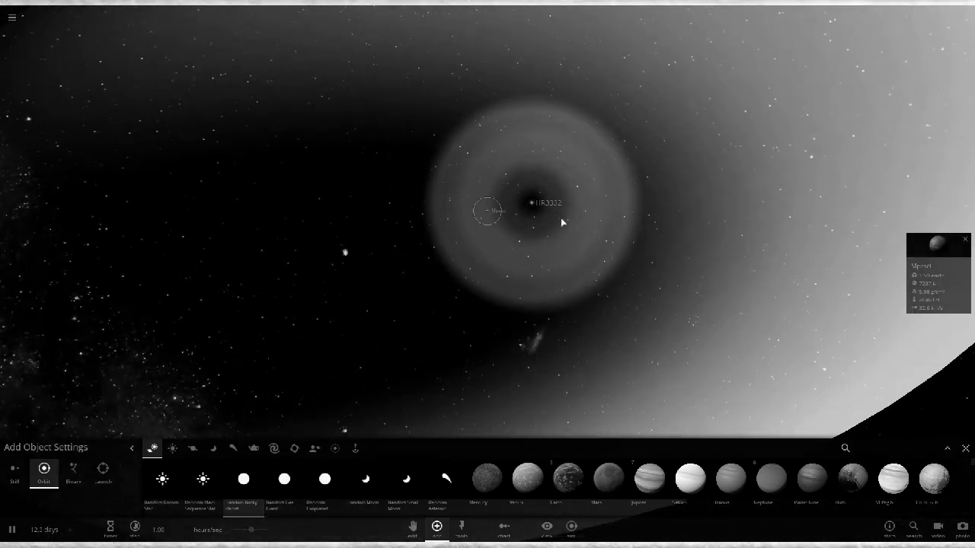
left_click(938, 245)
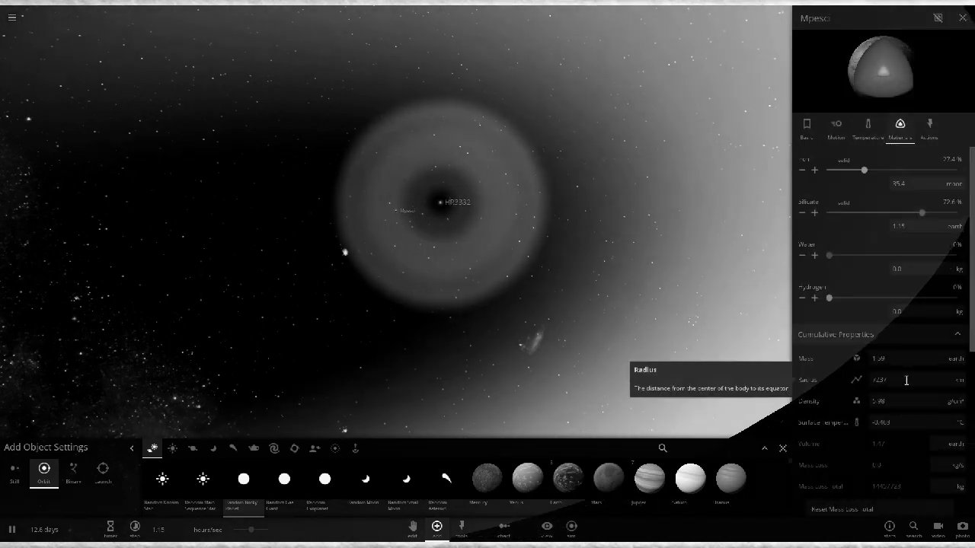
scroll(499, 282, "down", 3)
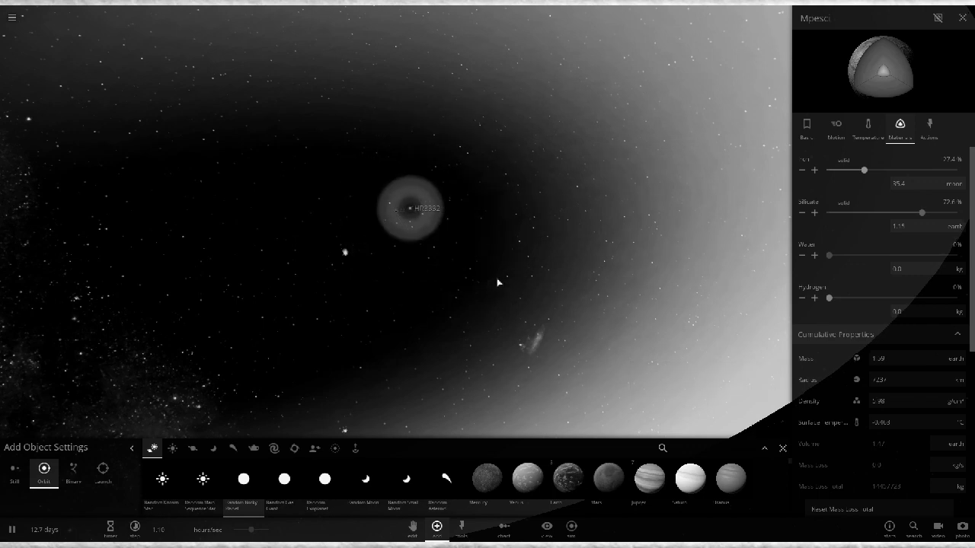
scroll(499, 282, "up", 10)
scroll(498, 282, "up", 4)
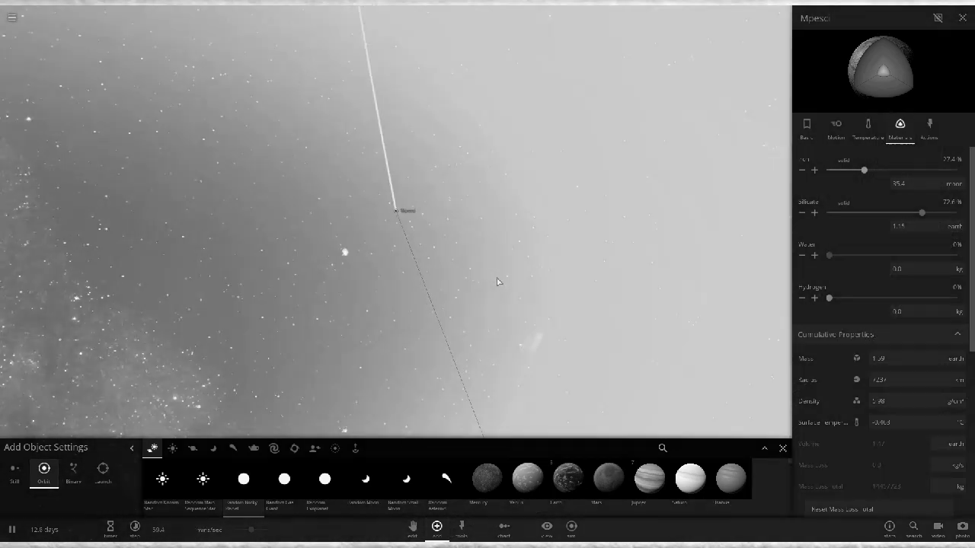
scroll(497, 281, "down", 5)
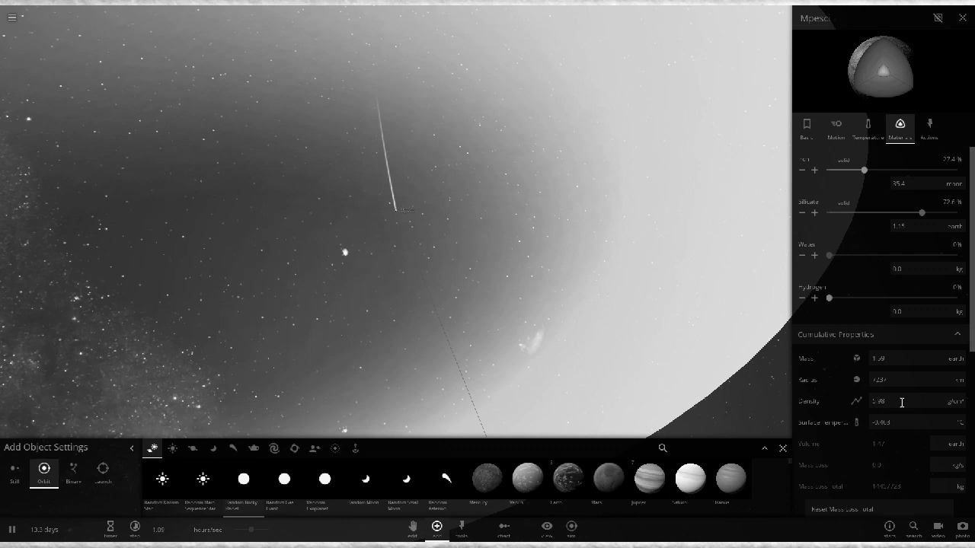
Set the planet's magnetosphere value to 33 and inspect the field around the planet from several sides.
scroll(901, 402, "down", 5)
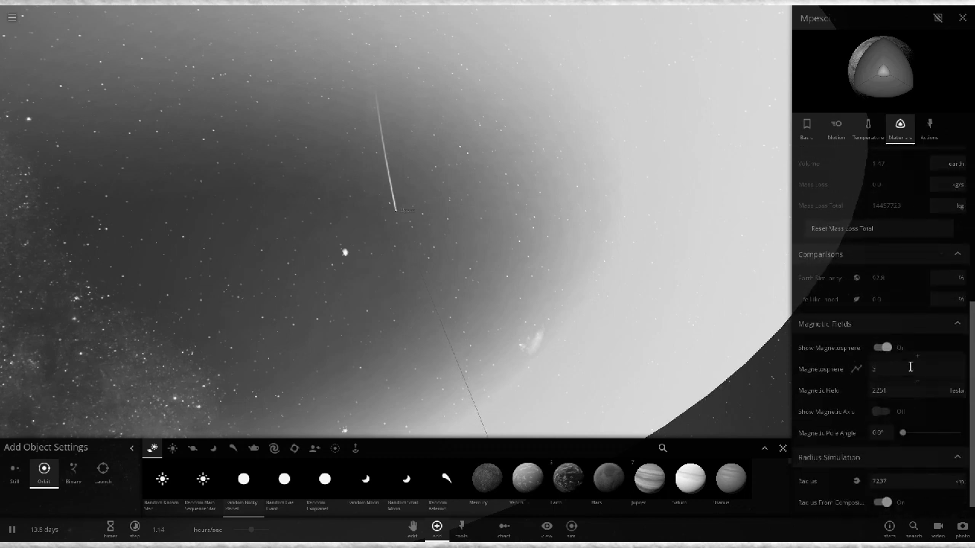
key("Return")
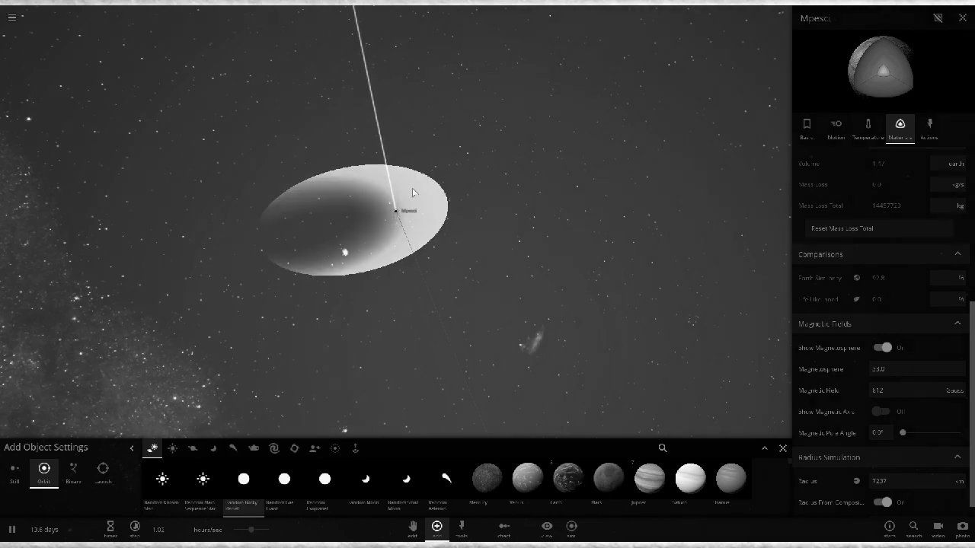
scroll(412, 233, "up", 5)
right_click_drag(412, 233, 420, 182)
scroll(450, 214, "down", 7)
scroll(420, 182, "up", 5)
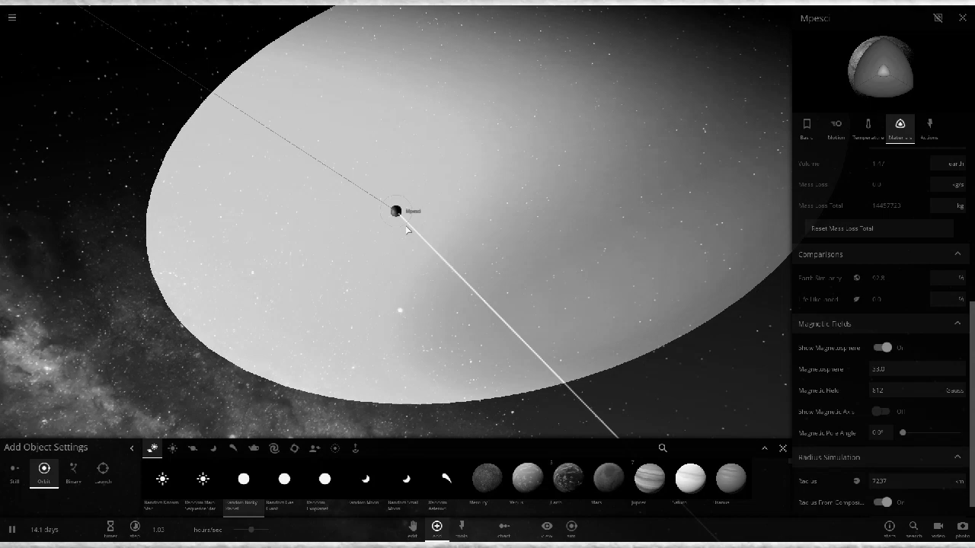
left_click_drag(359, 232, 328, 197)
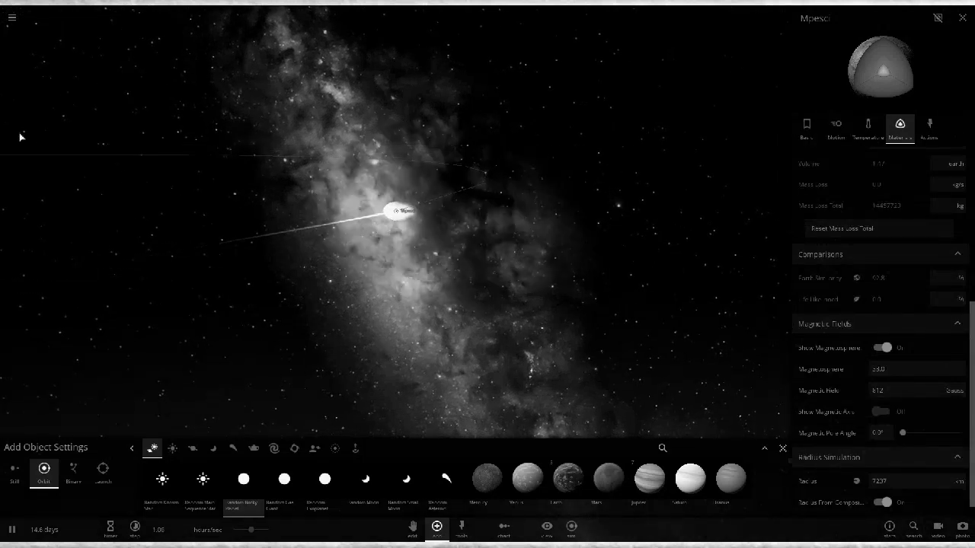
scroll(407, 181, "up", 5)
left_click_drag(409, 183, 495, 235)
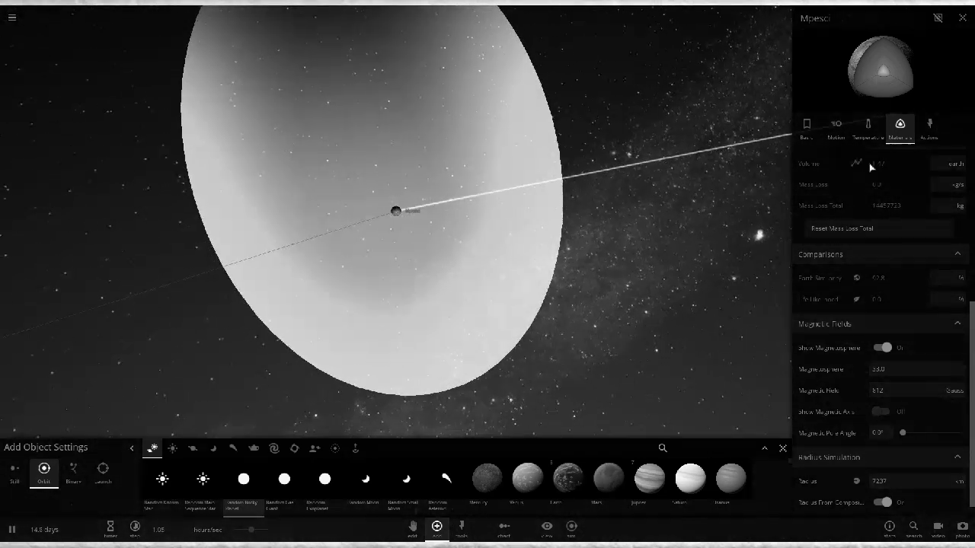
Set the rocky planet's mass to 1 earth.
left_click(807, 131)
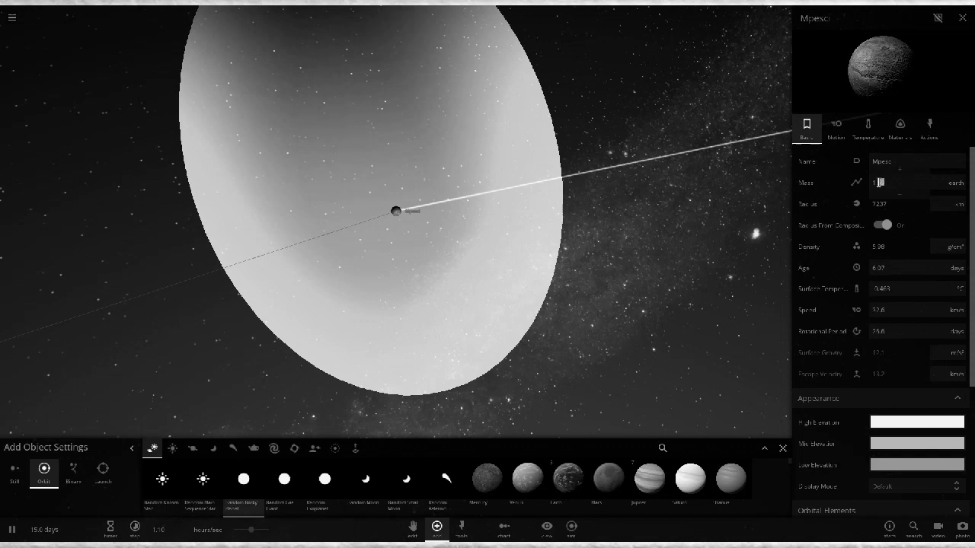
left_click(888, 189)
type("1")
key("Return")
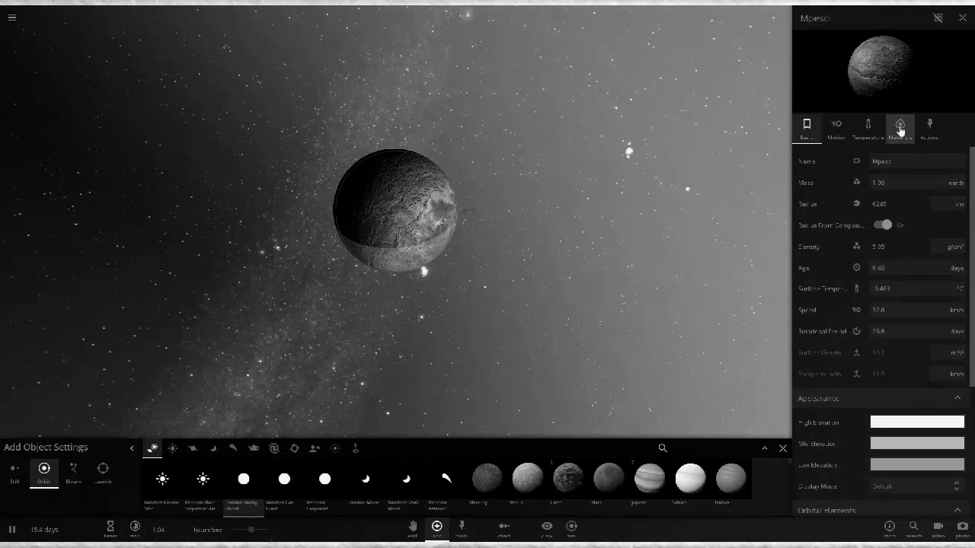
Hide the display of the planet's magnetosphere.
left_click(899, 128)
scroll(891, 337, "down", 1)
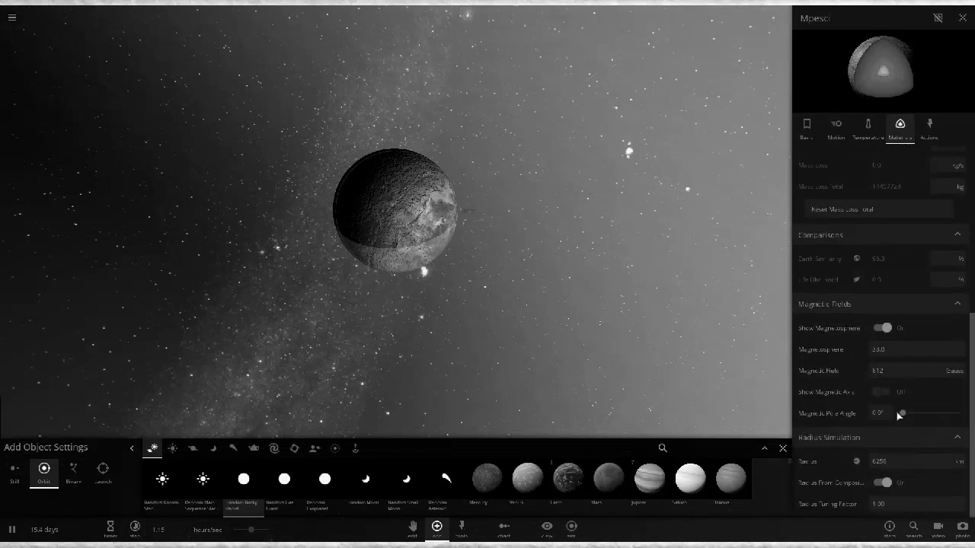
left_click(886, 329)
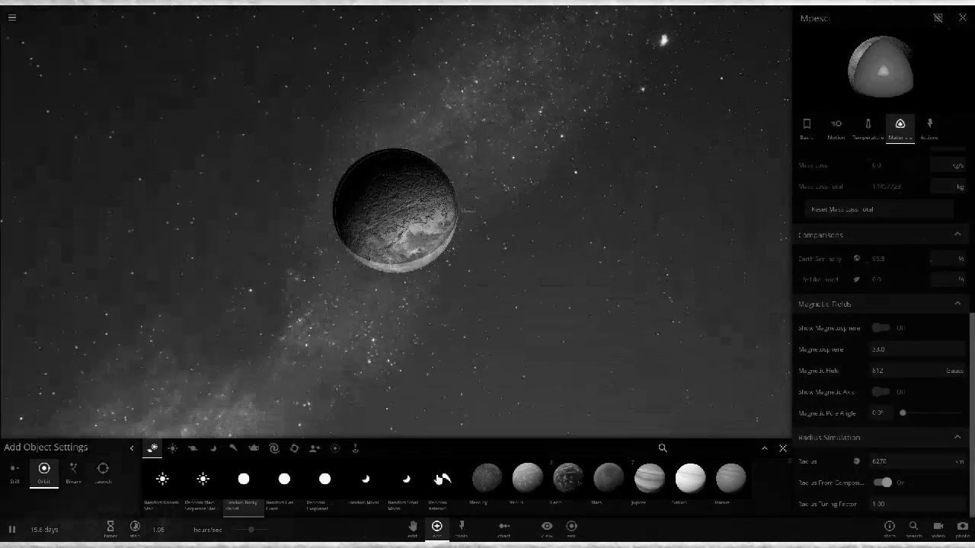
Turn on edit mode to view the planet's rotation axis and set its rotational period to 1 day.
left_click(412, 527)
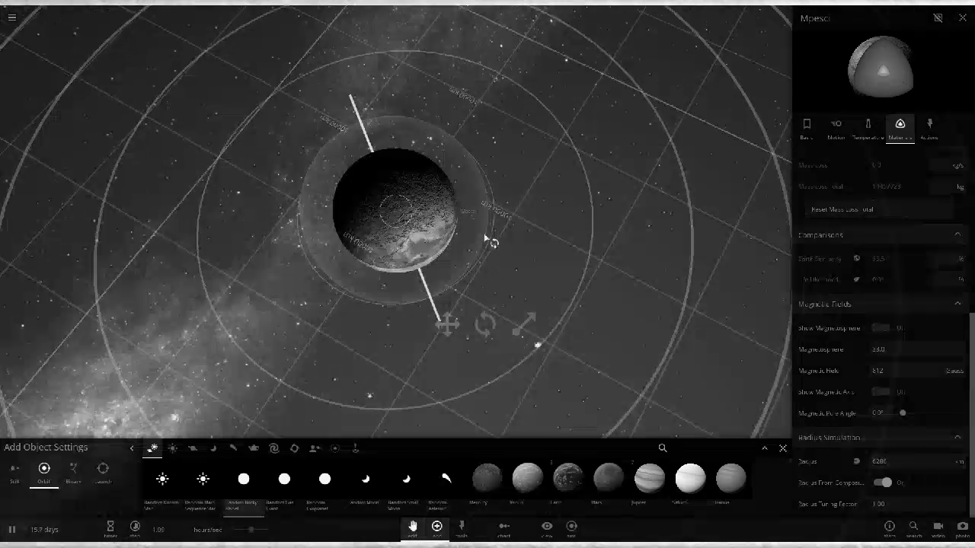
scroll(453, 183, "up", 3)
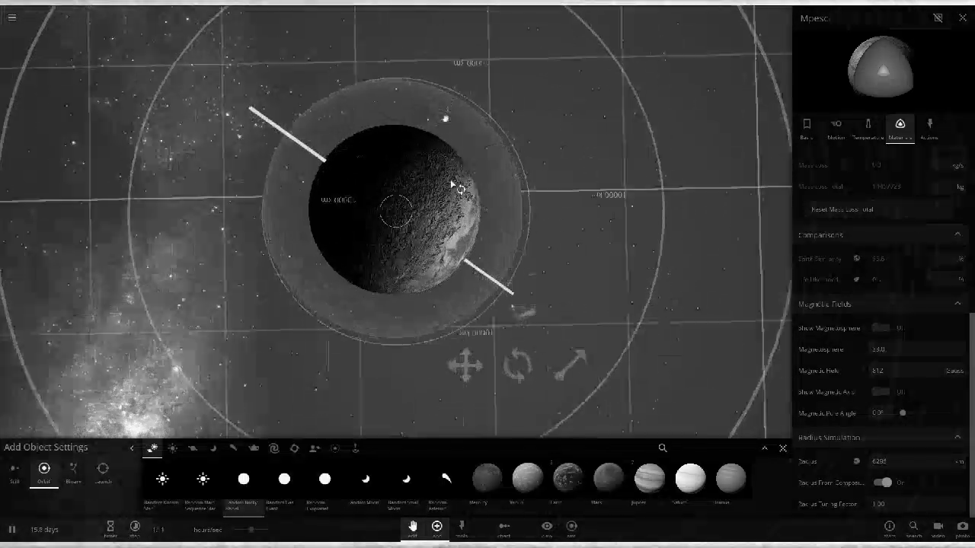
mouse_move(316, 157)
left_mouse_down()
mouse_move(494, 249)
mouse_move(506, 257)
mouse_move(494, 264)
mouse_move(500, 272)
mouse_move(511, 272)
mouse_move(565, 182)
mouse_move(442, 142)
mouse_move(186, 131)
left_mouse_up()
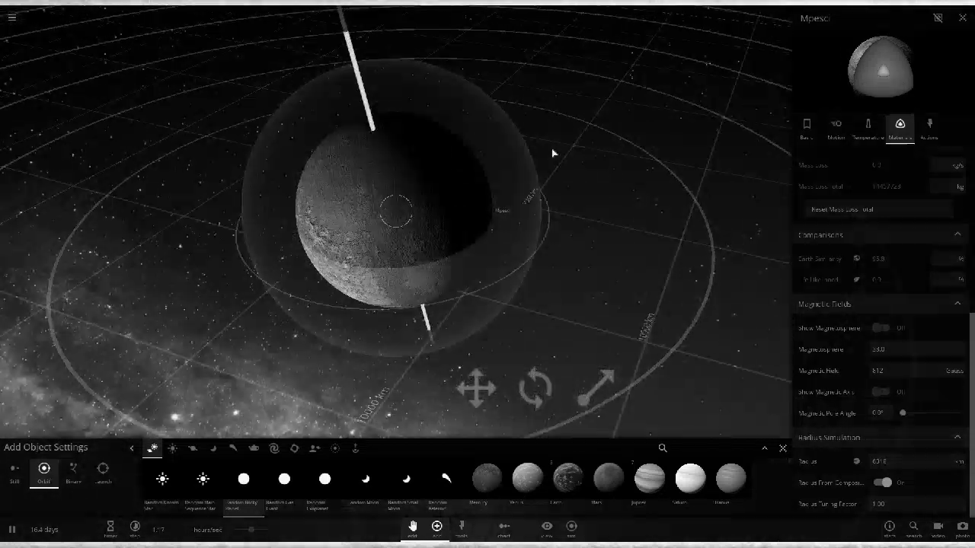
left_click_drag(553, 153, 550, 171)
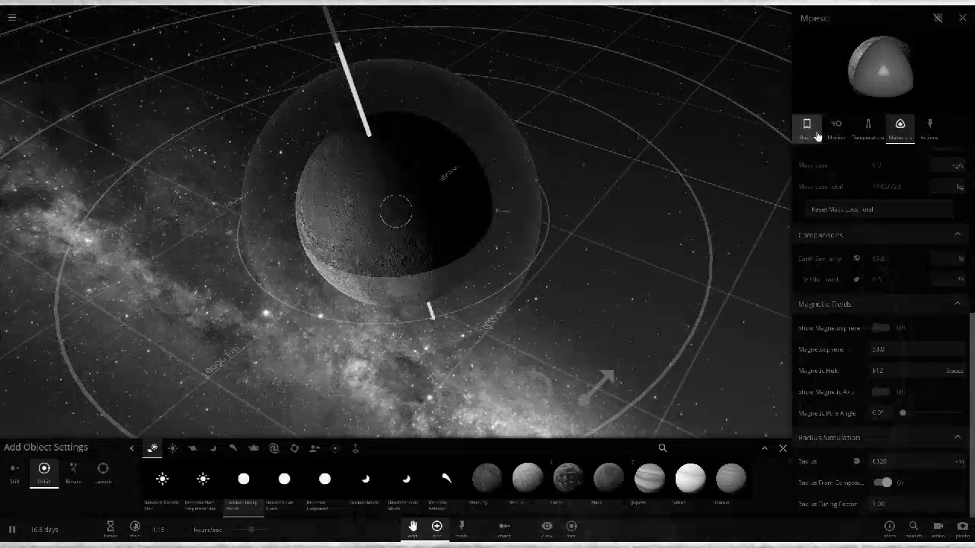
left_click(815, 134)
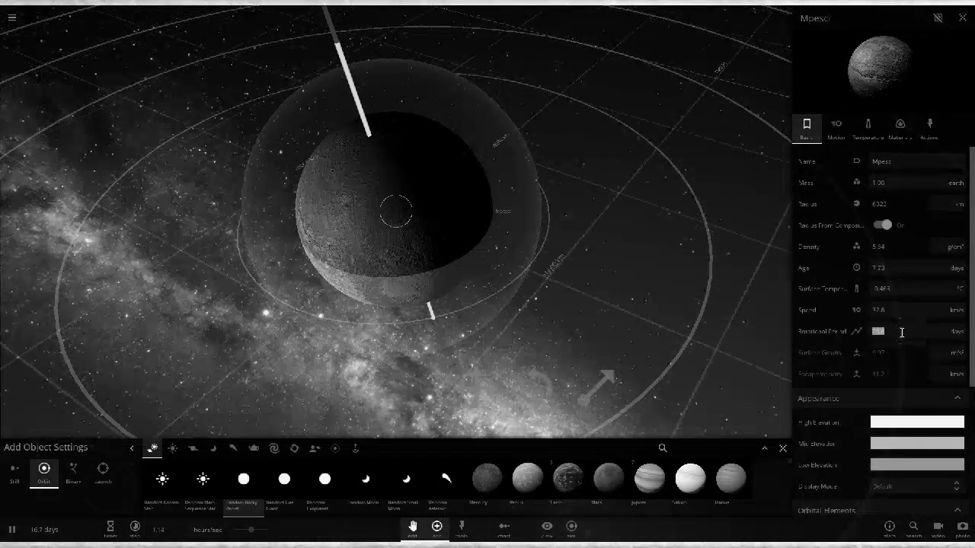
mouse_move(552, 274)
left_mouse_down()
mouse_move(332, 203)
mouse_move(490, 189)
mouse_move(471, 191)
left_mouse_up()
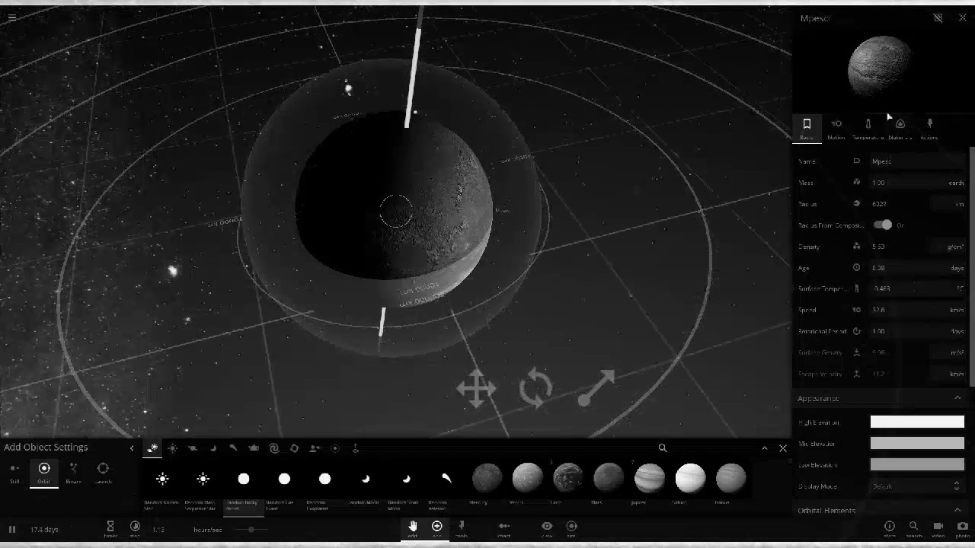
Give the planet an atmosphere by setting its surface pressure to 1 atm.
left_click(875, 142)
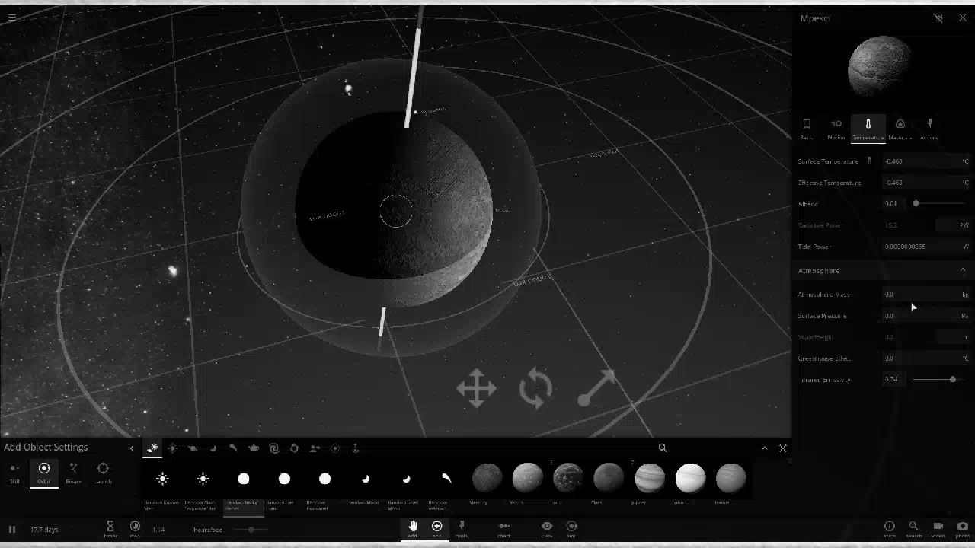
left_click(954, 318)
left_click(959, 243)
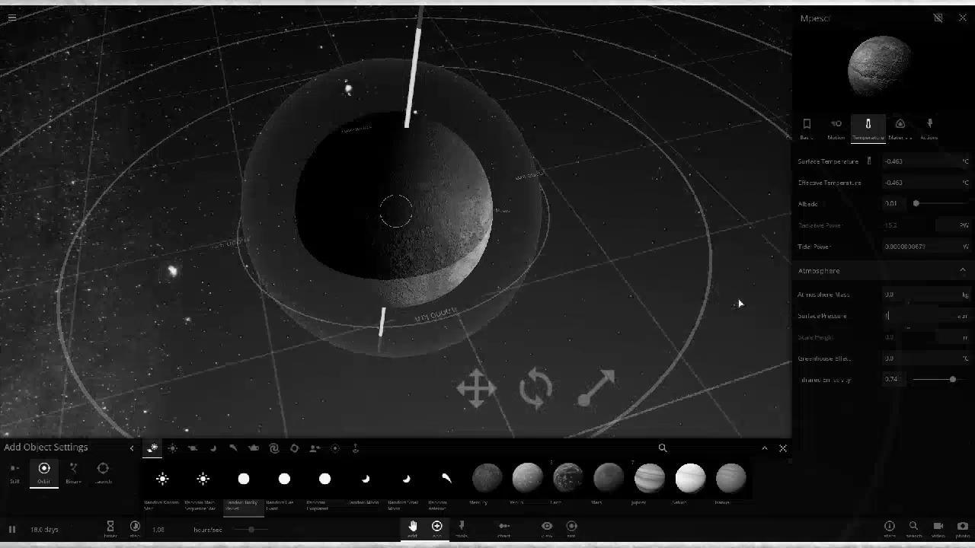
type("1")
key("Return")
left_click_drag(738, 304, 502, 175)
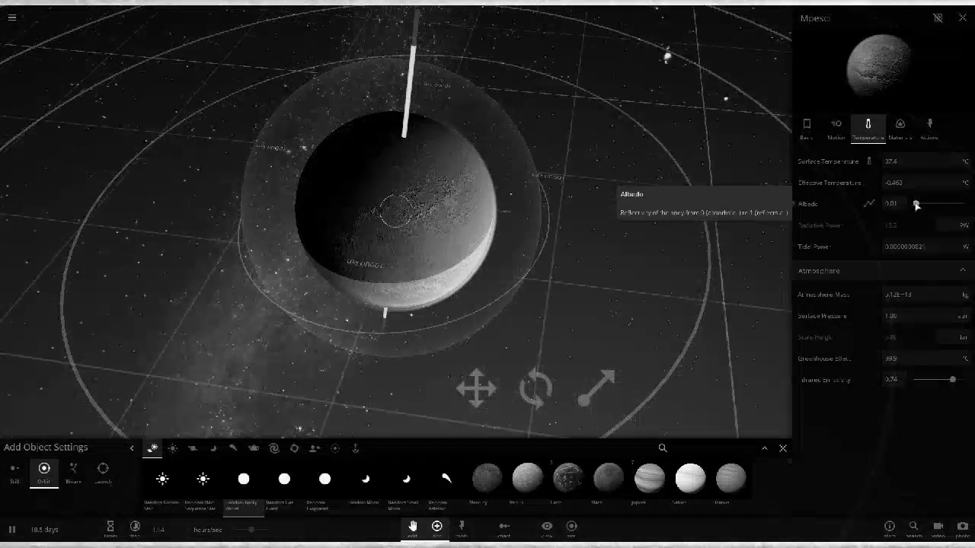
Raise the planet's albedo in stages to 0.80.
left_click_drag(916, 204, 929, 207)
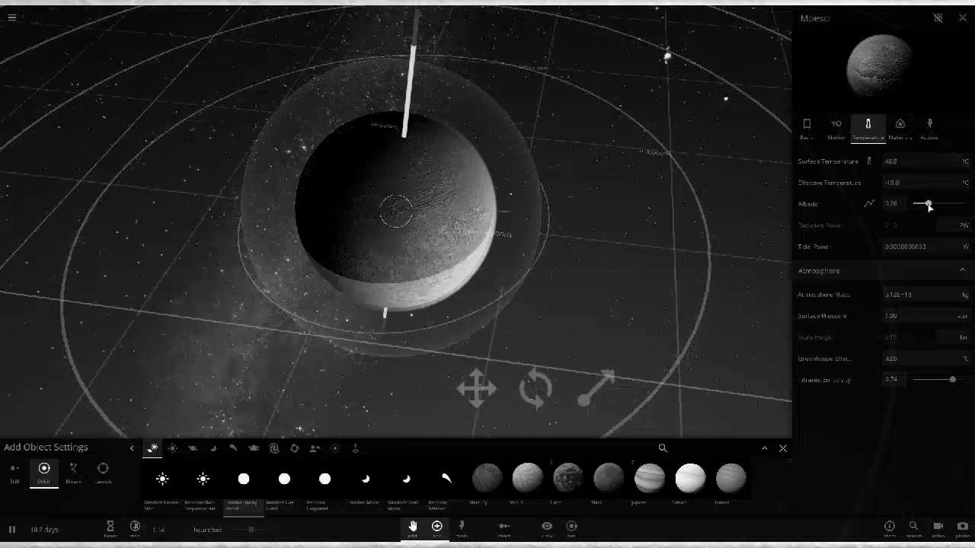
left_click_drag(930, 205, 939, 203)
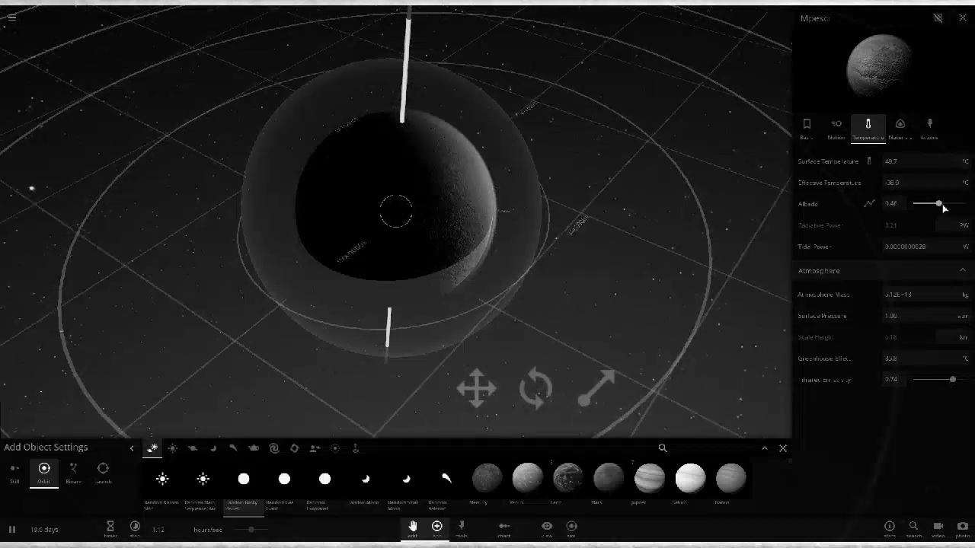
left_click_drag(489, 210, 439, 183)
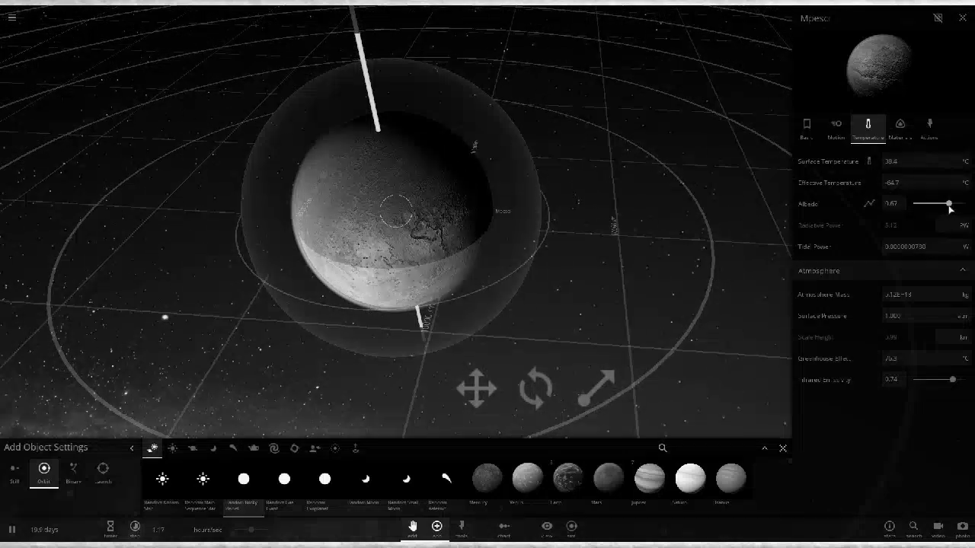
left_click_drag(949, 208, 951, 208)
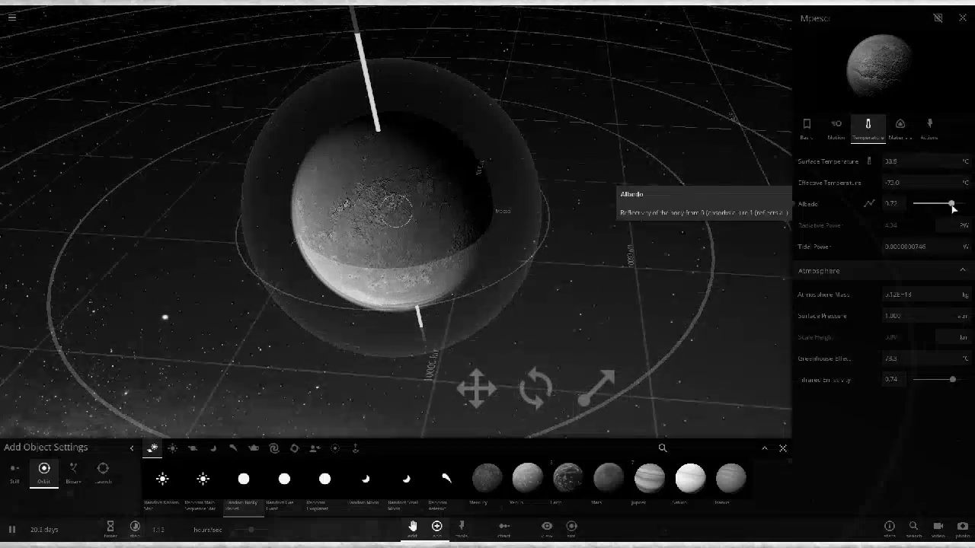
left_click_drag(952, 205, 957, 209)
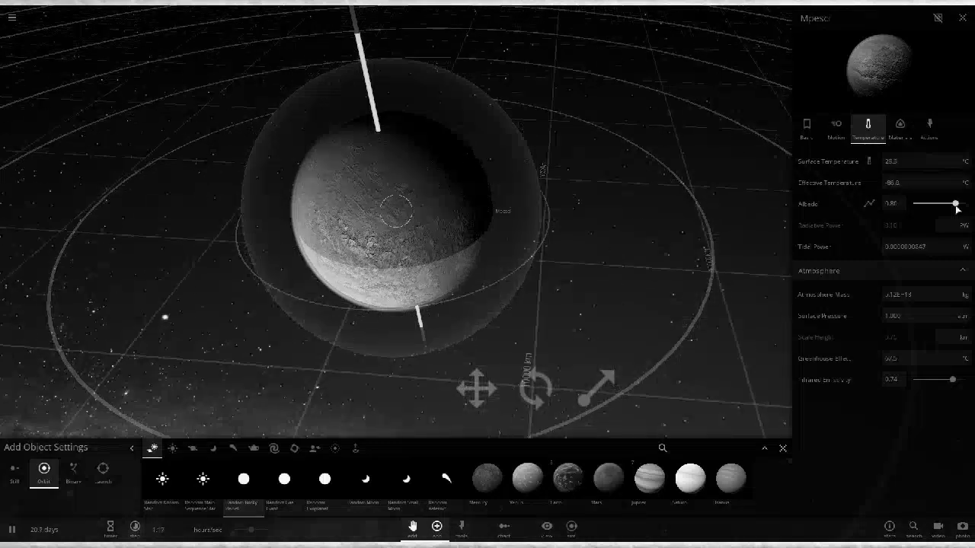
scroll(522, 231, "down", 5)
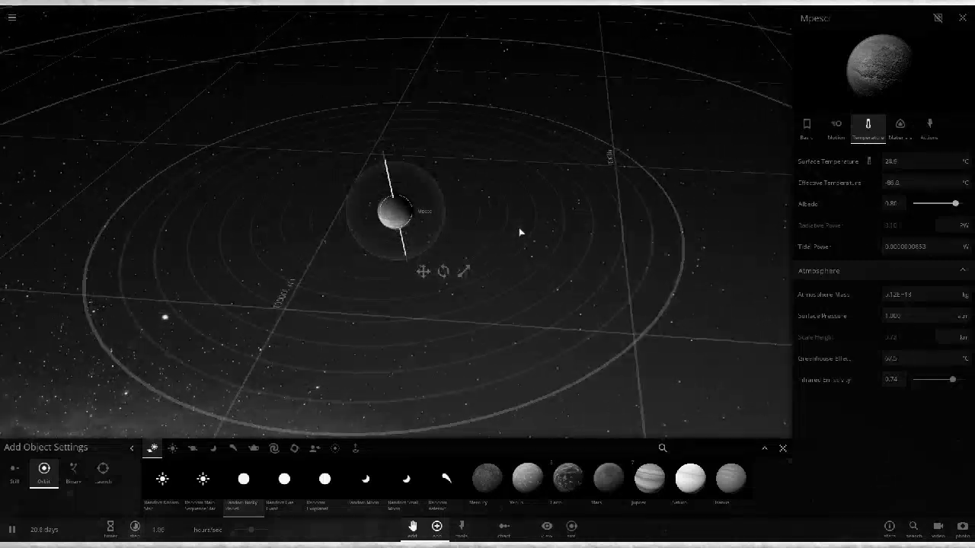
left_click_drag(521, 232, 538, 249)
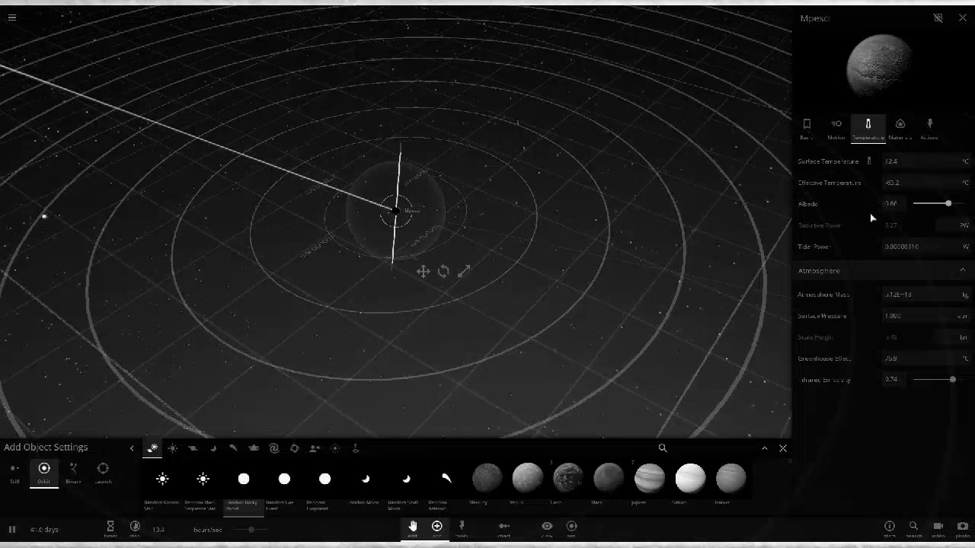
left_click_drag(223, 236, 533, 244)
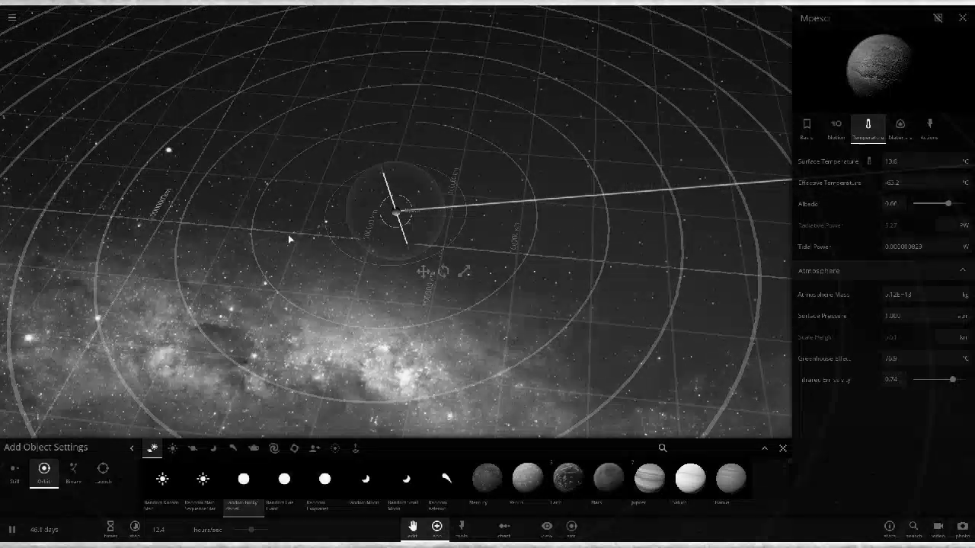
left_click_drag(289, 239, 309, 236)
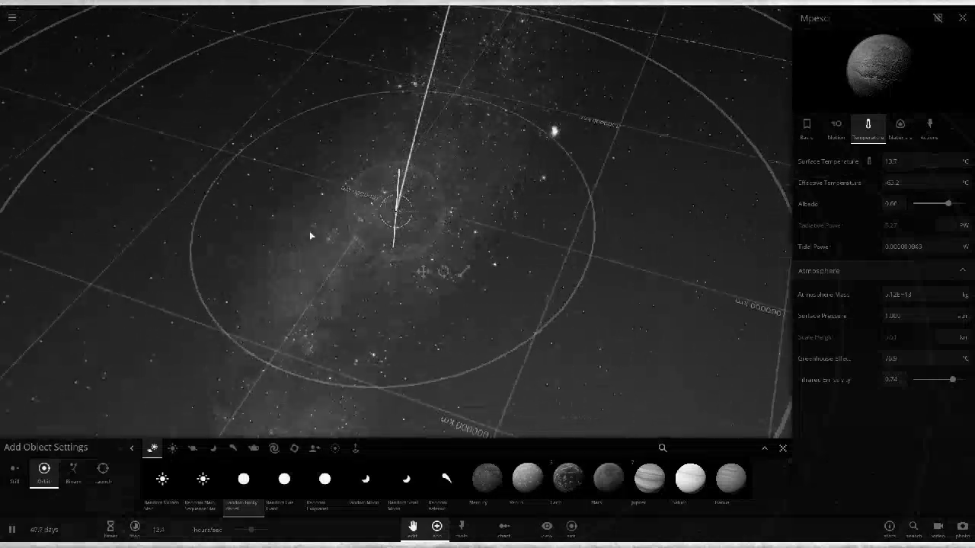
Display the planet's basic properties and slow the simulation to about 16 minutes per second.
left_click(807, 131)
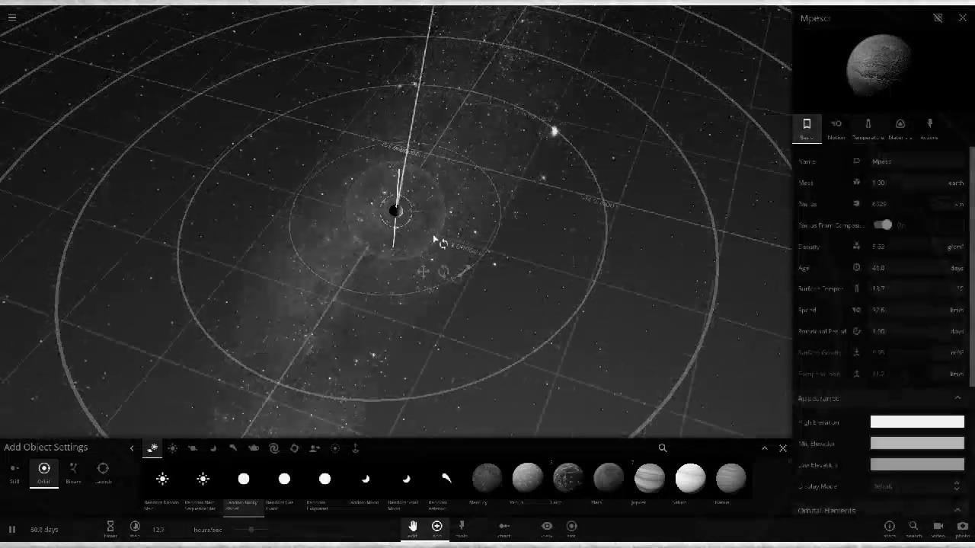
scroll(434, 240, "up", 6)
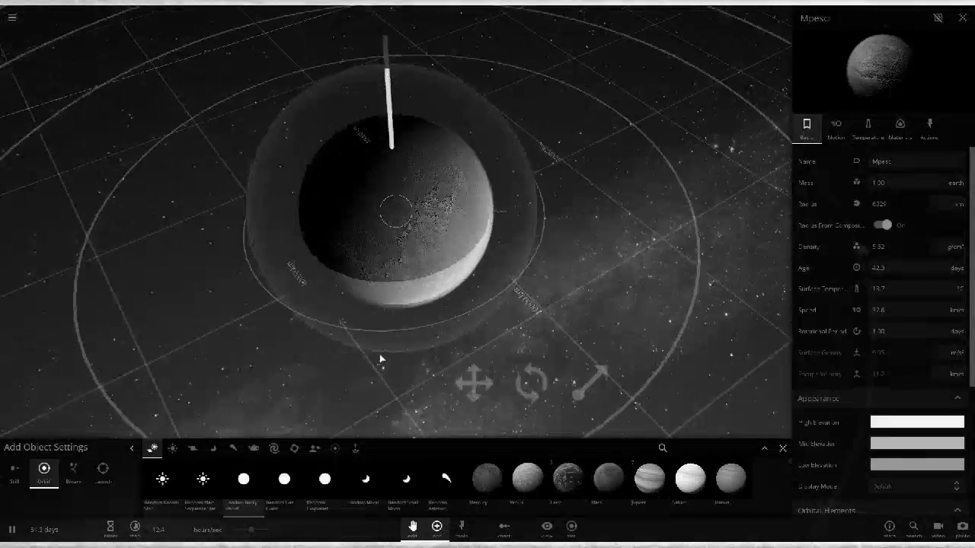
scroll(381, 359, "down", 2)
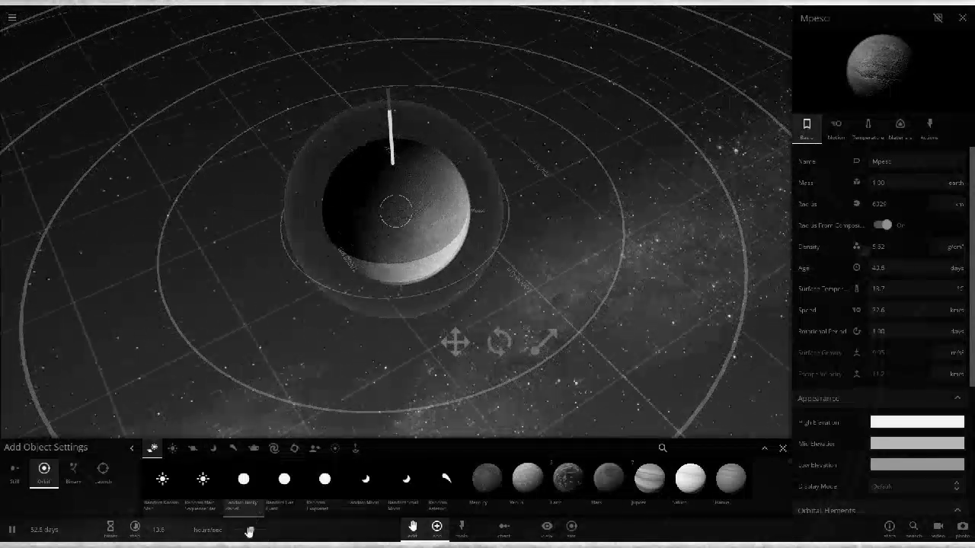
left_click_drag(249, 531, 244, 531)
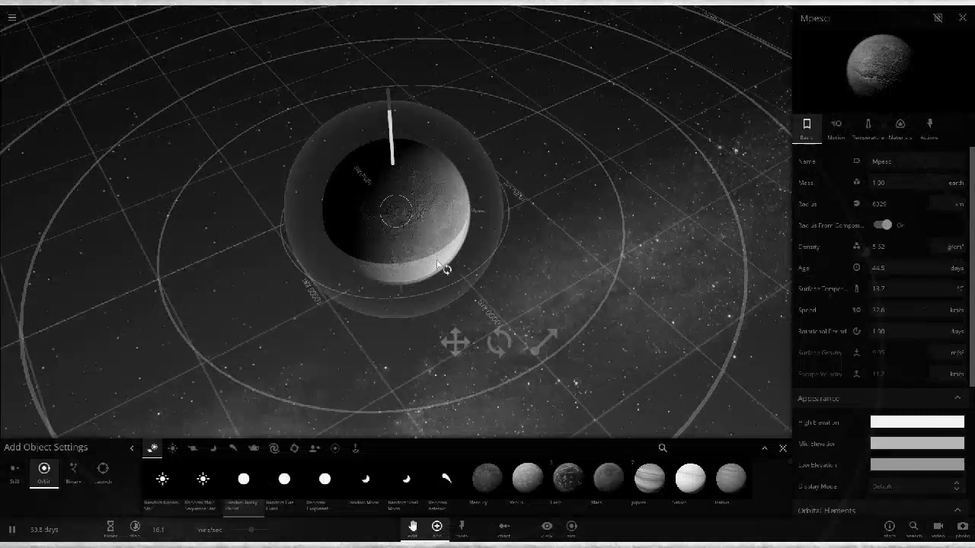
Hide the habitable zone overlay so the planet's surface can be seen clearly.
scroll(440, 267, "up", 5)
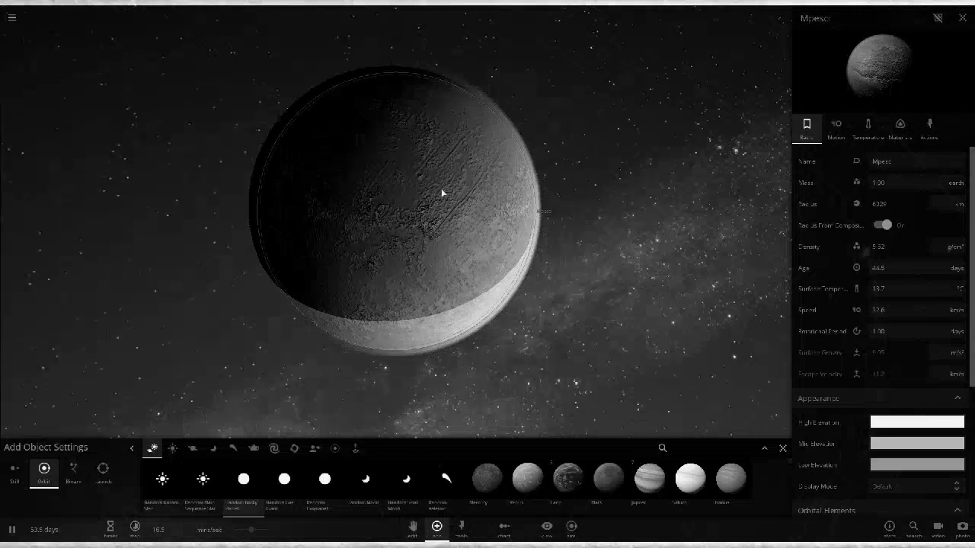
left_click(548, 527)
left_click(511, 499)
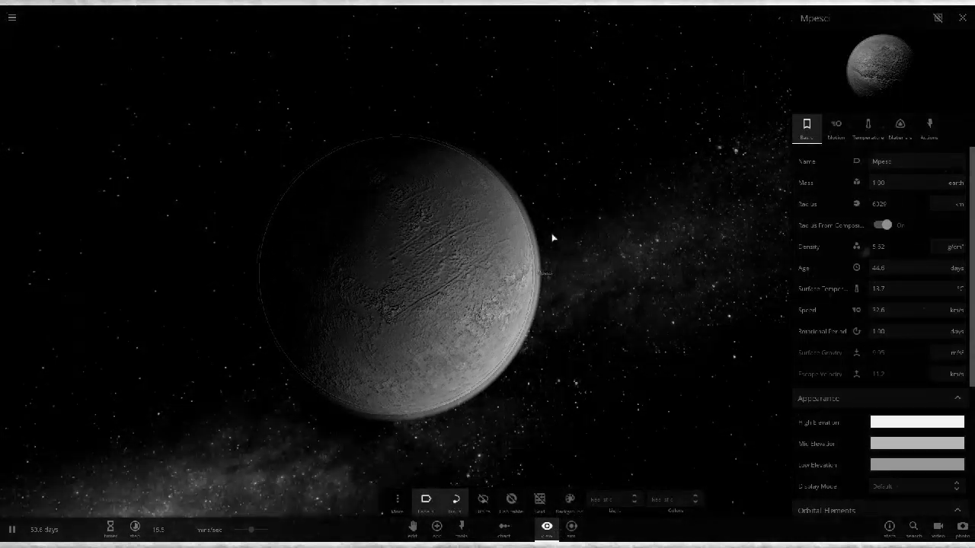
left_click_drag(552, 234, 512, 184)
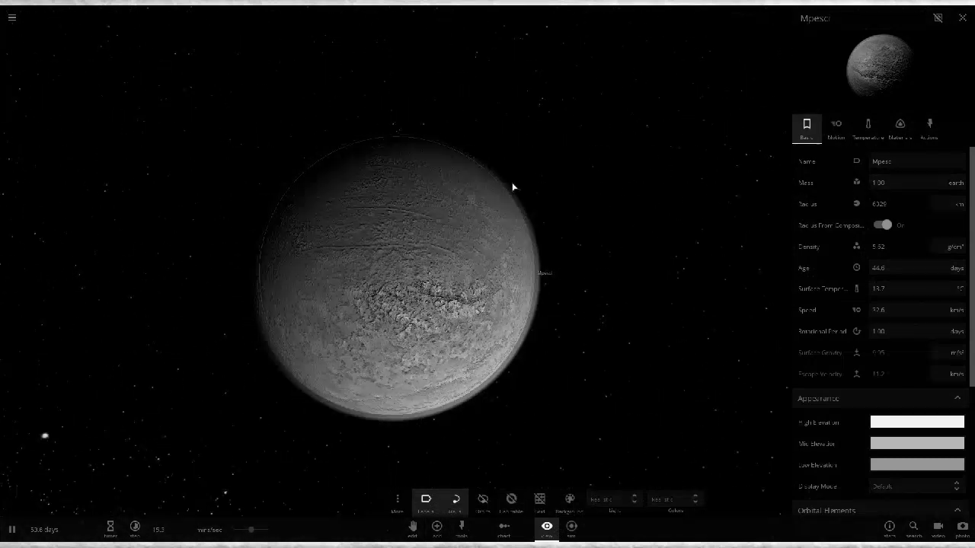
Add water to the planet's composition and adjust its share to 0.00600 %.
left_click(897, 125)
scroll(926, 207, "up", 5)
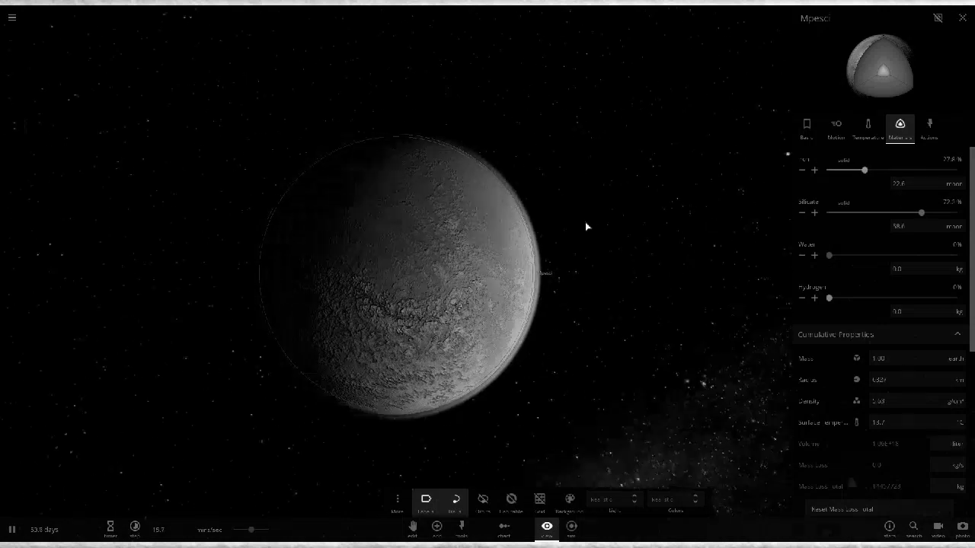
left_click(814, 256)
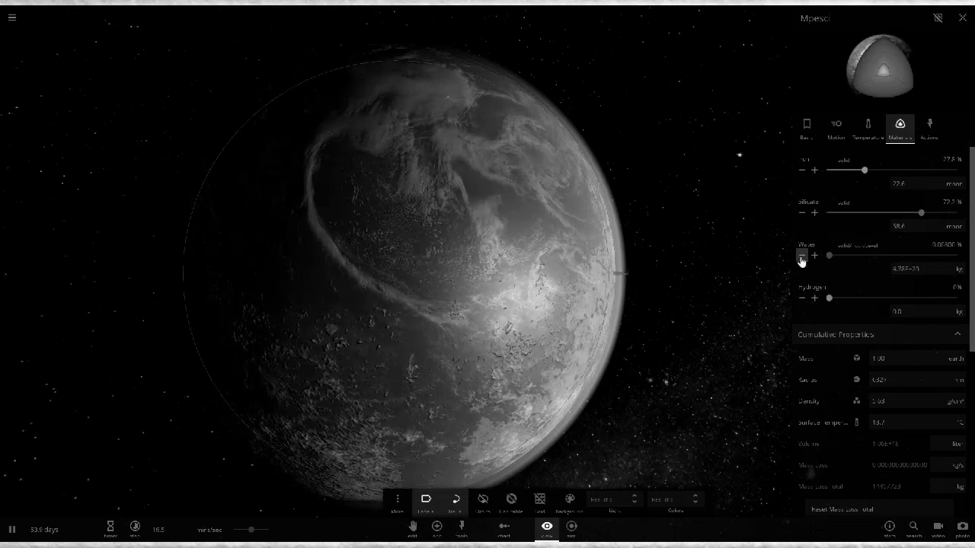
right_click_drag(671, 269, 532, 183)
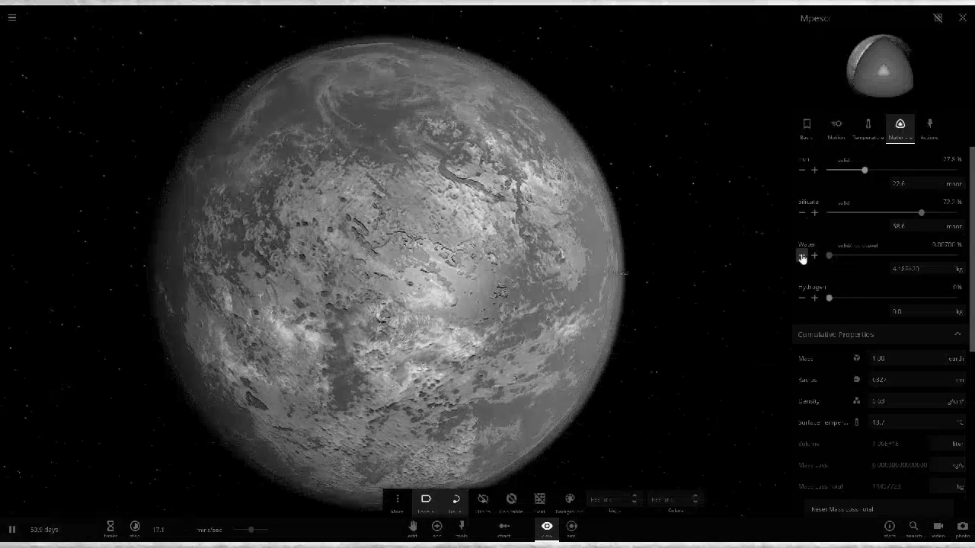
left_click_drag(622, 244, 674, 283)
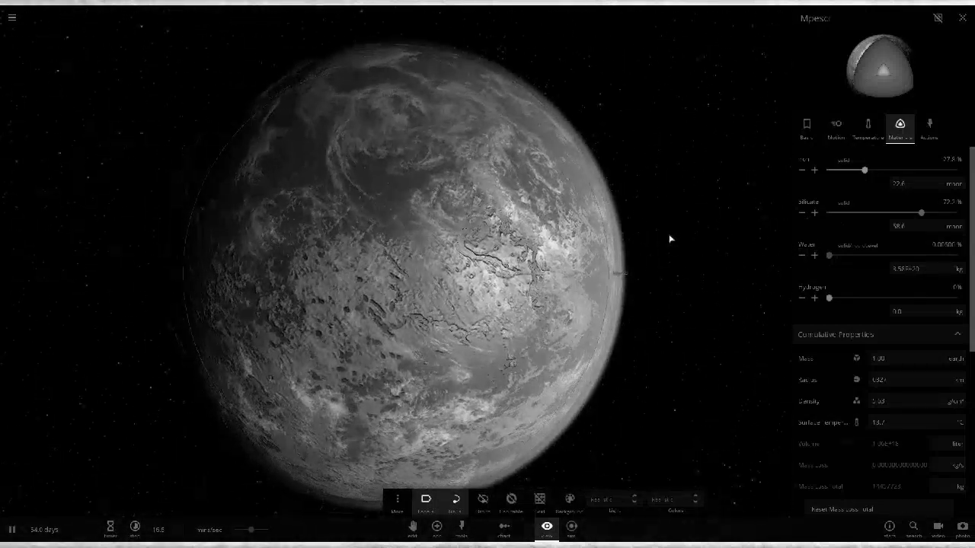
mouse_move(670, 239)
left_mouse_down()
mouse_move(542, 204)
mouse_move(553, 87)
mouse_move(113, 22)
mouse_move(588, 310)
mouse_move(964, 116)
left_mouse_up()
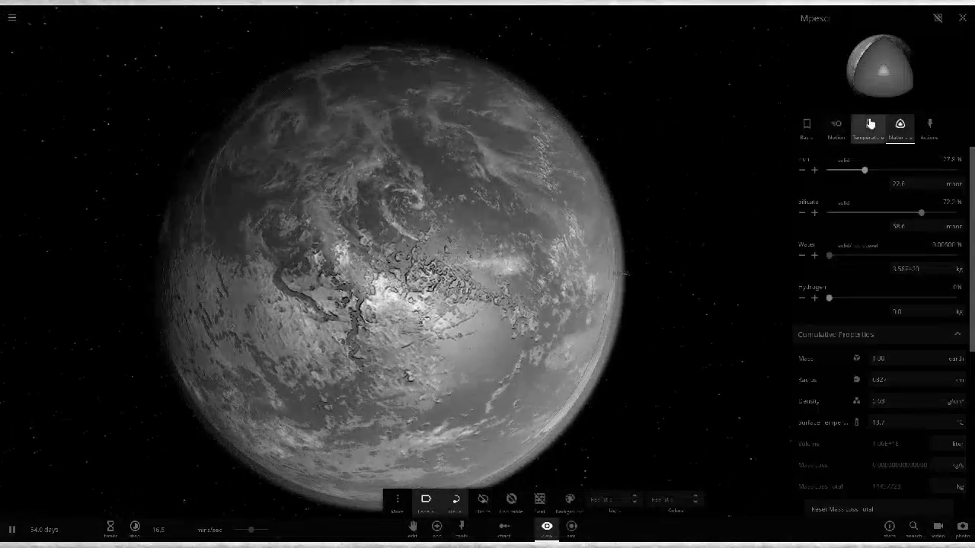
Change the planet's mid-elevation terrain colour to a dark green.
left_click(807, 129)
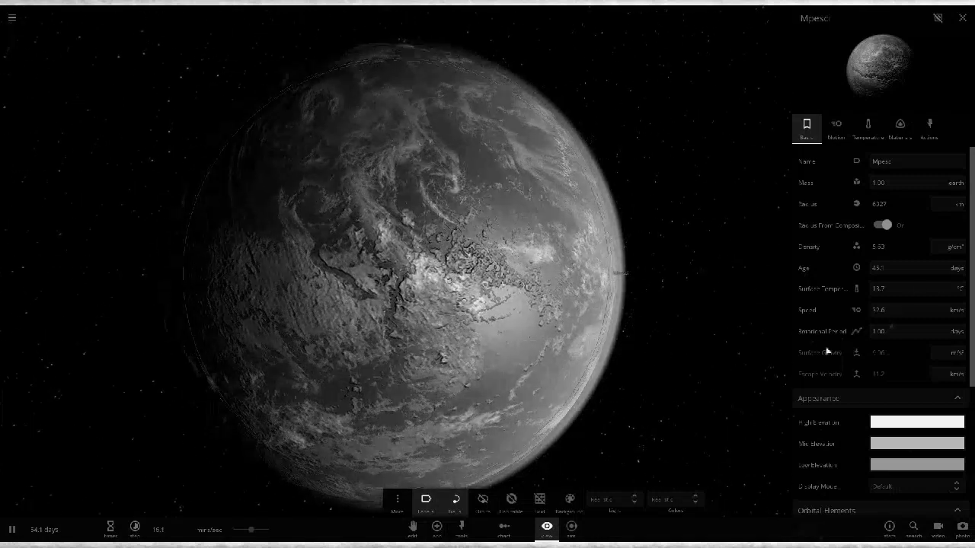
scroll(889, 377, "down", 1)
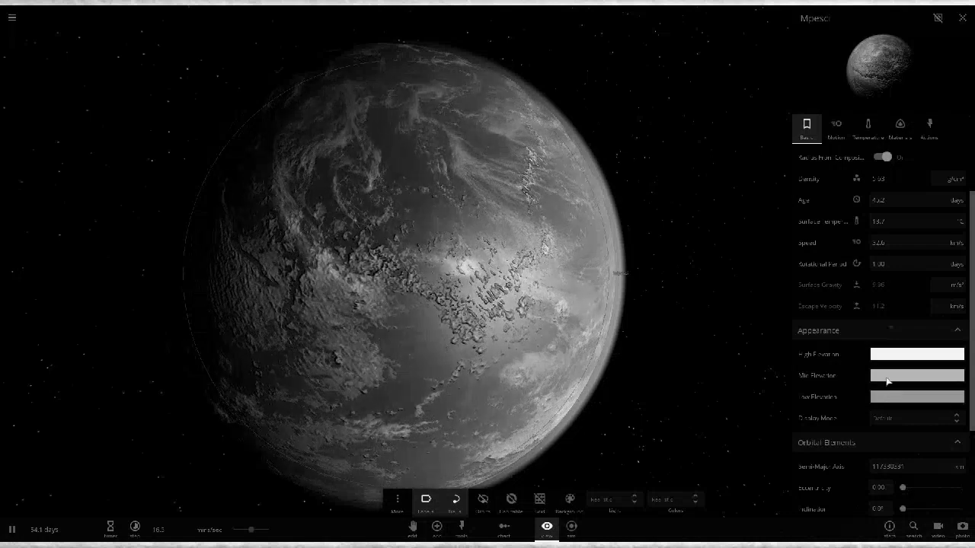
left_click(887, 377)
left_click_drag(863, 459, 860, 448)
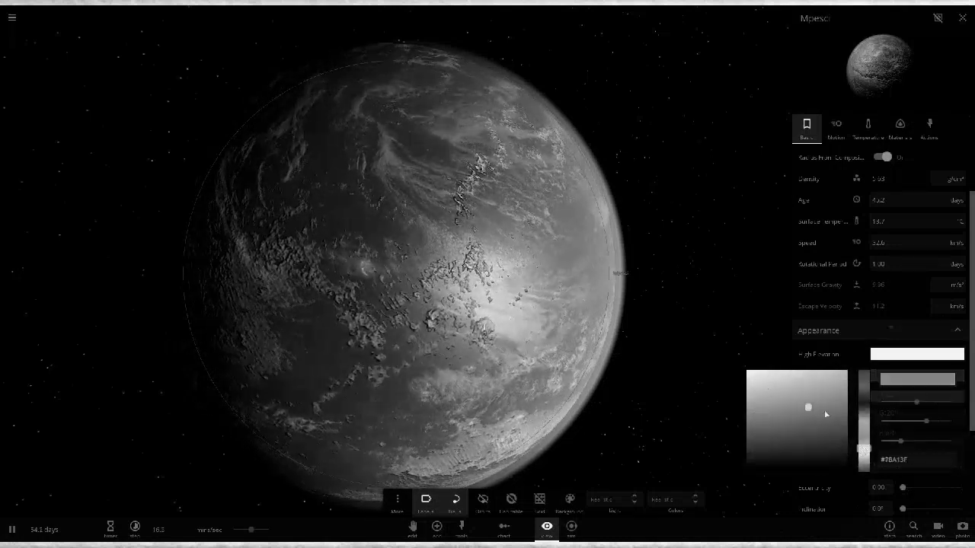
left_click(833, 420)
left_click(843, 359)
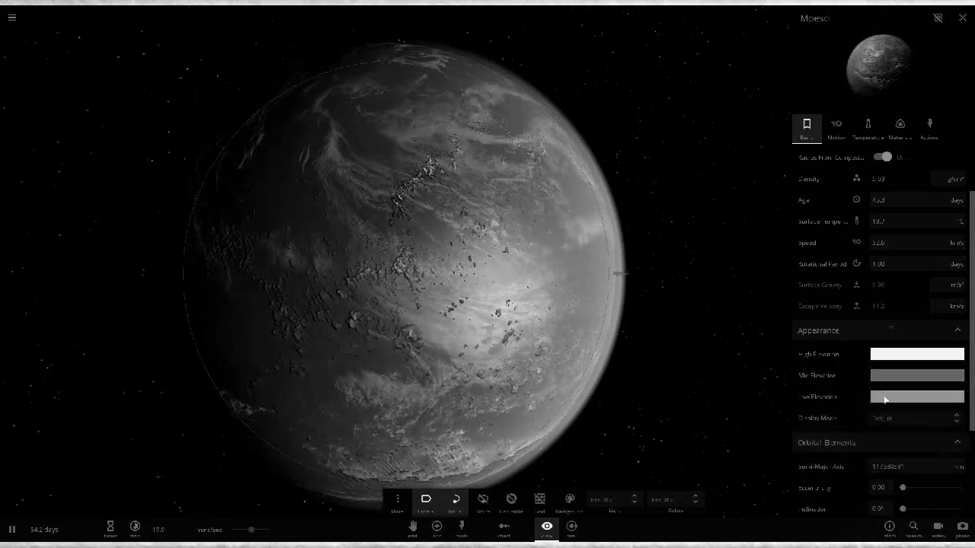
left_click_drag(571, 318, 551, 317)
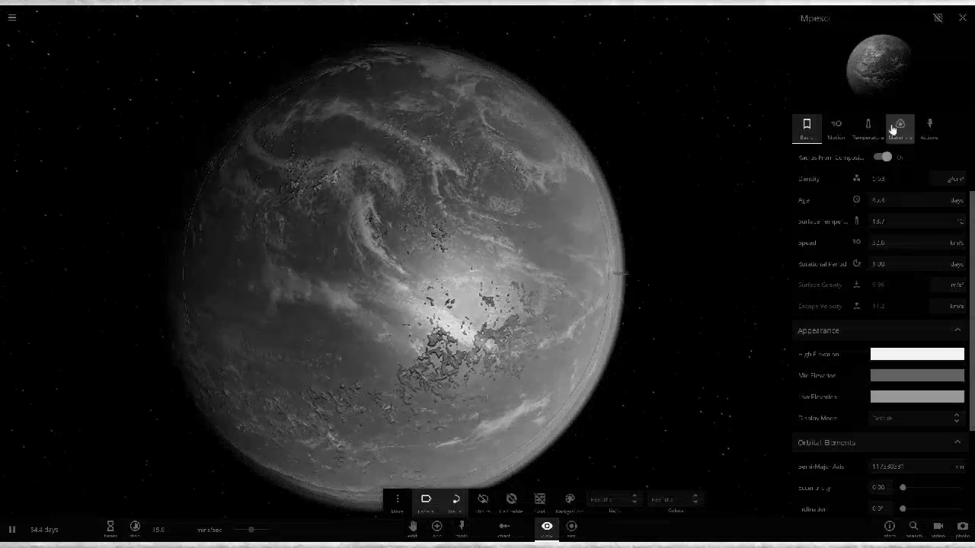
Examine the planet's Earth similarity and life likelihood, and inspect its surface and surroundings from near and far.
left_click(897, 126)
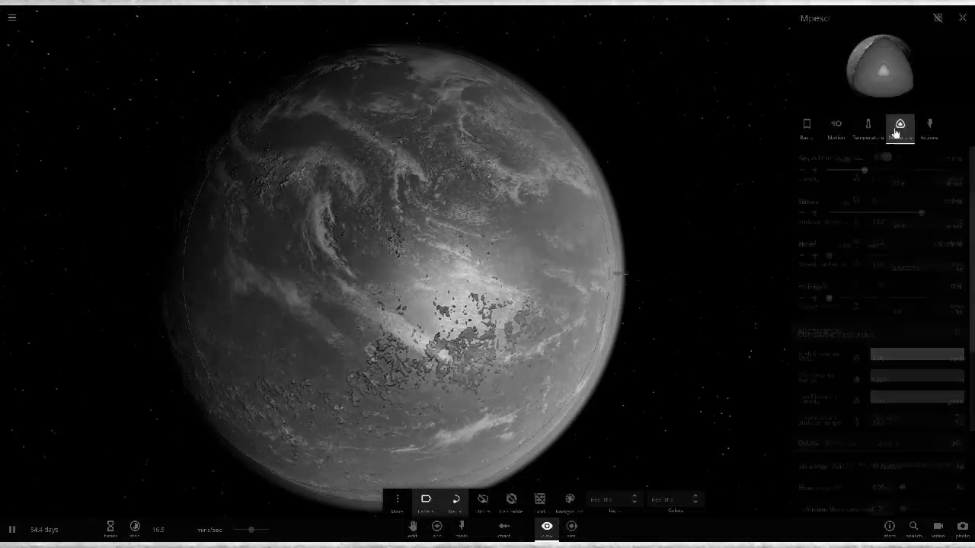
scroll(888, 201, "down", 7)
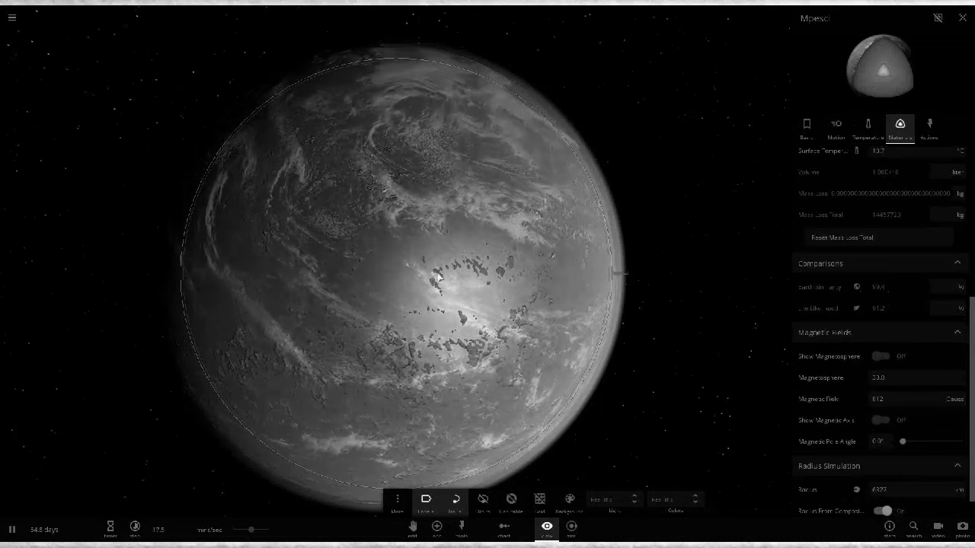
scroll(389, 242, "down", 10)
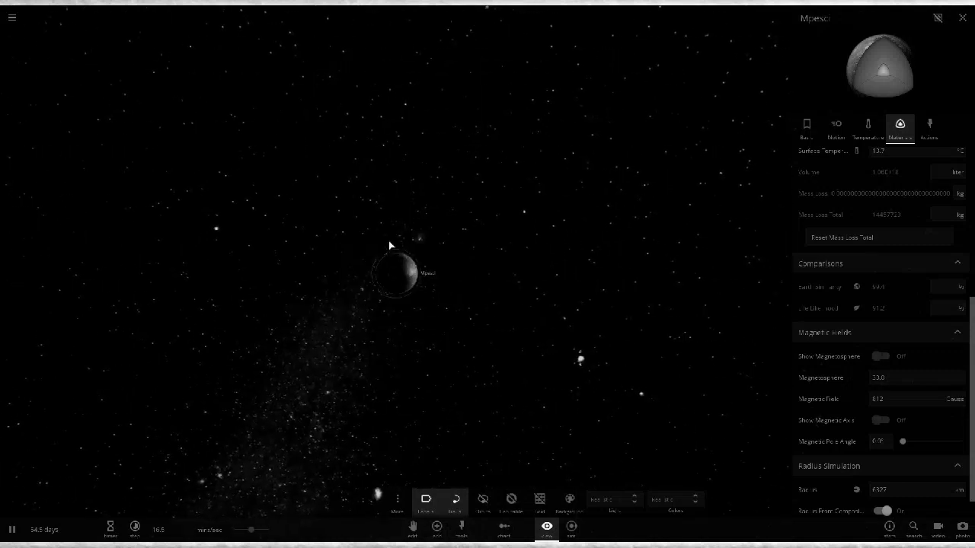
left_click_drag(562, 254, 567, 254)
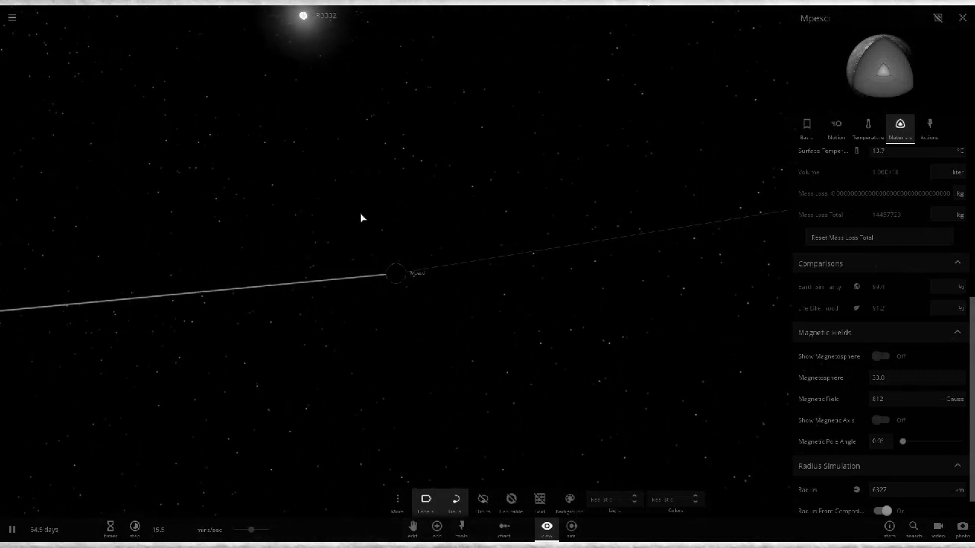
scroll(362, 218, "down", 3)
left_click_drag(426, 234, 533, 247)
left_click_drag(309, 233, 507, 213)
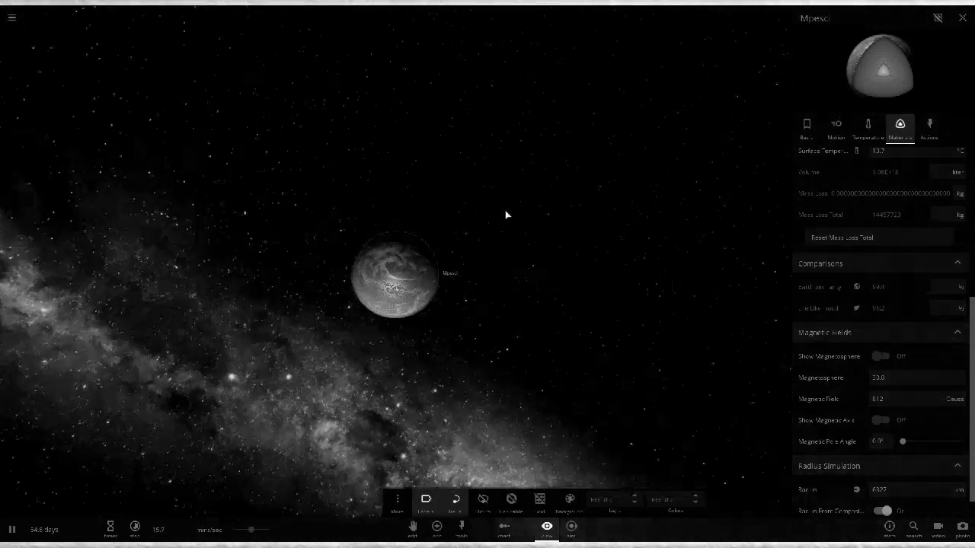
scroll(445, 255, "up", 8)
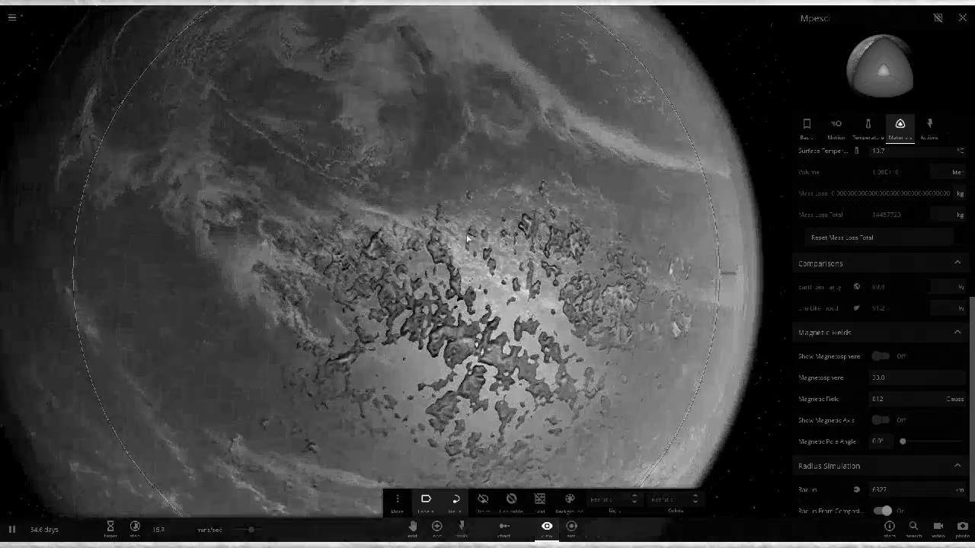
scroll(467, 240, "down", 3)
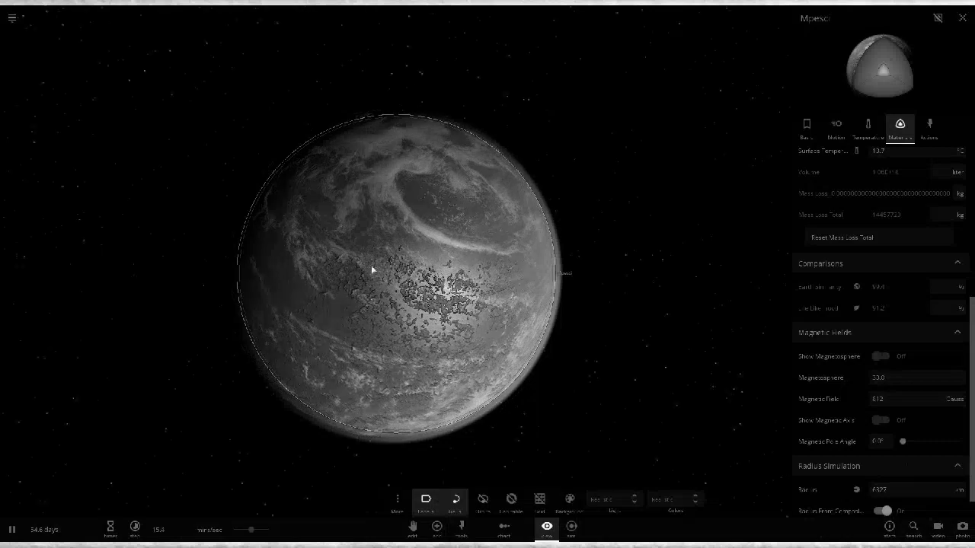
left_click_drag(499, 267, 533, 238)
scroll(437, 239, "up", 5)
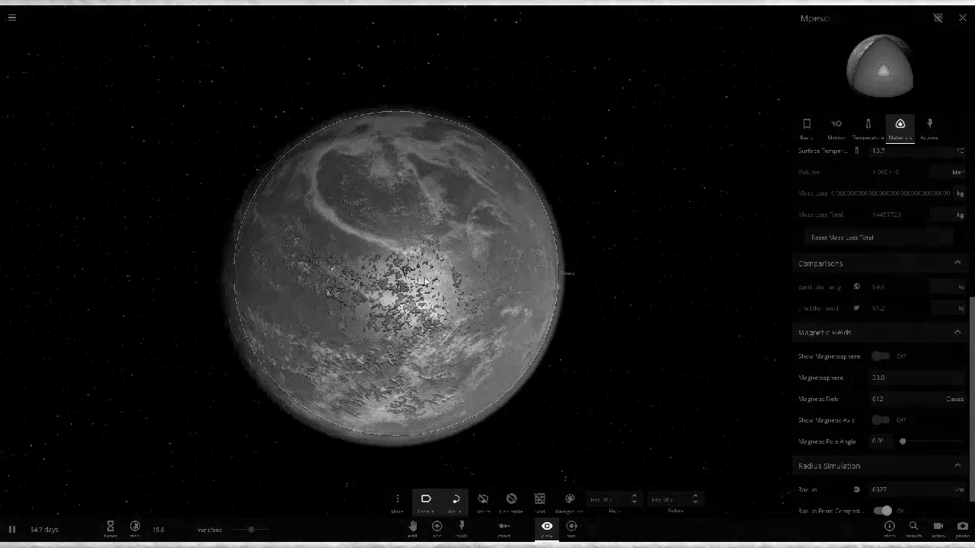